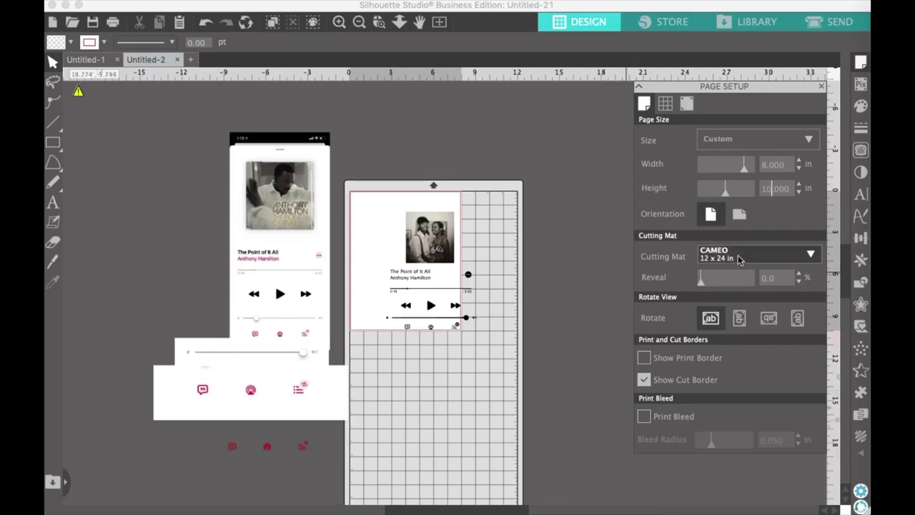
# Set the cutting mat to CAMEO 12 x 12 in and close the page setup.
pyautogui.click(740, 258)
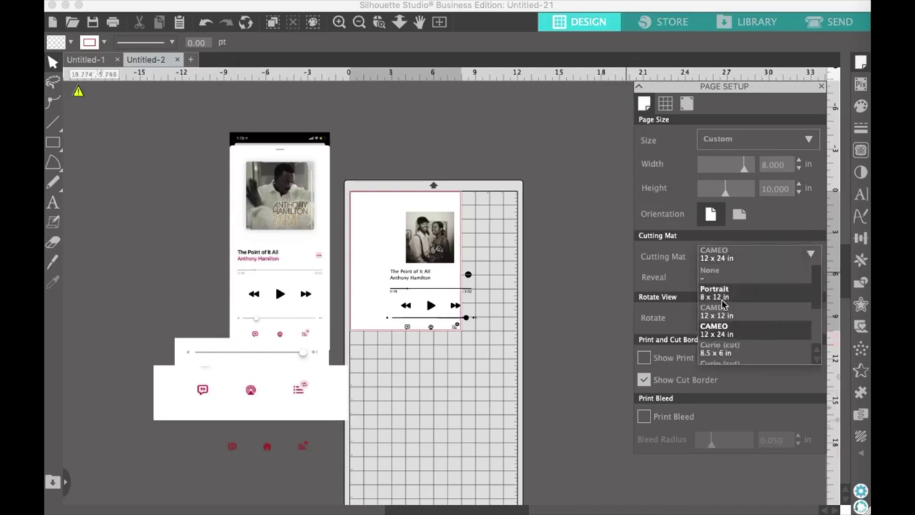
pyautogui.click(719, 313)
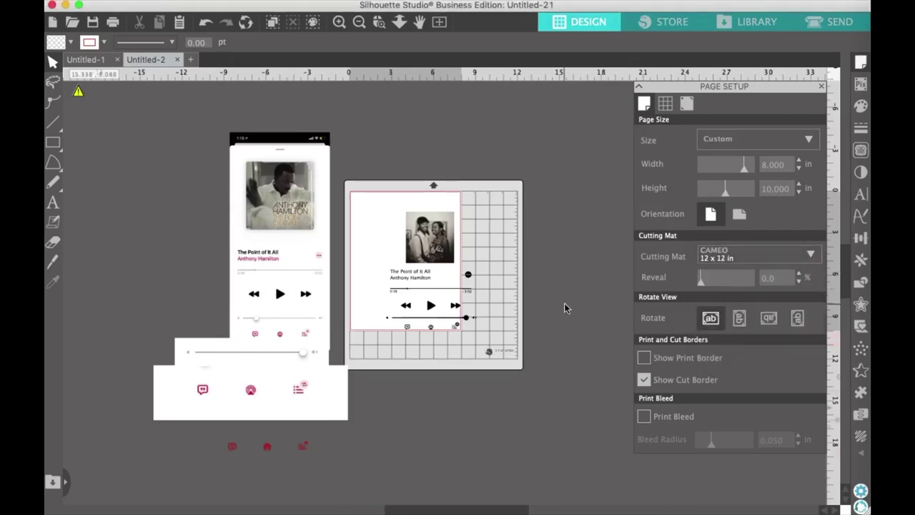
pyautogui.click(820, 86)
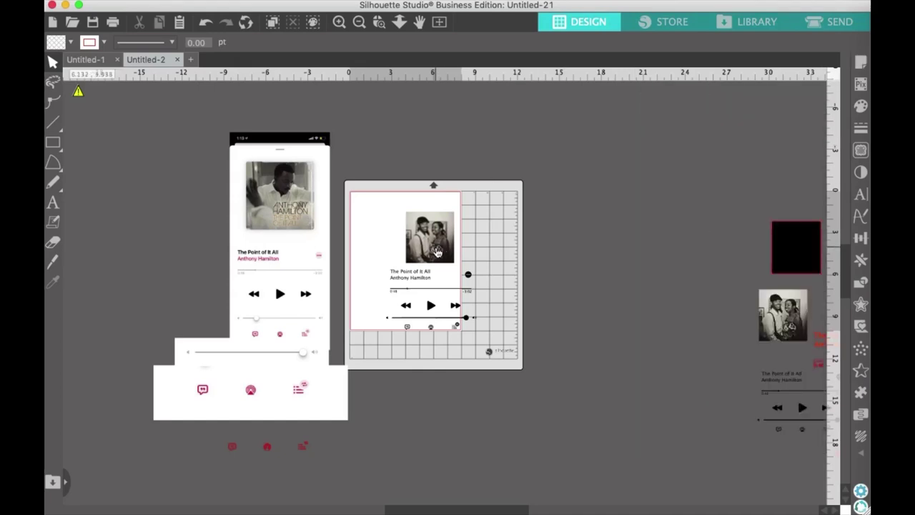
# Move the finished black player design with the couple's photo off the page into the empty area beside the mat.
pyautogui.moveTo(437, 253); pyautogui.dragTo(410, 240)
pyautogui.click(544, 271)
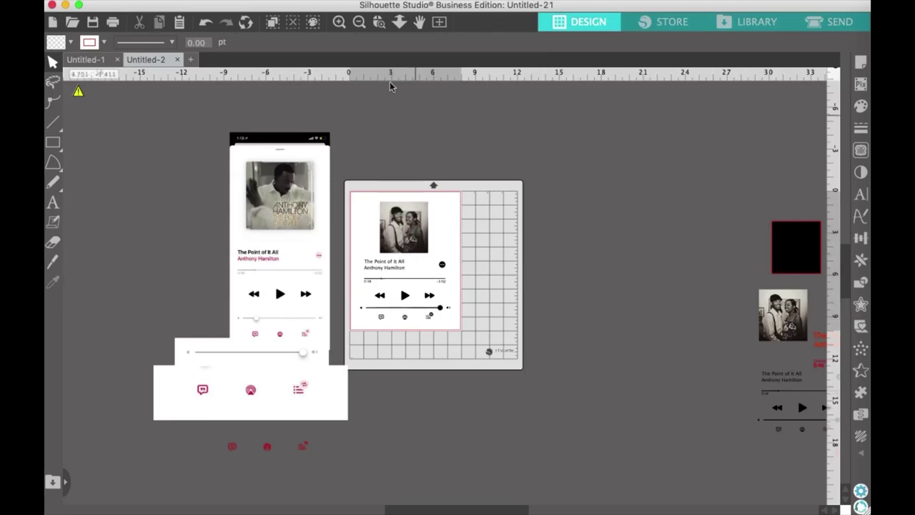
pyautogui.click(339, 22)
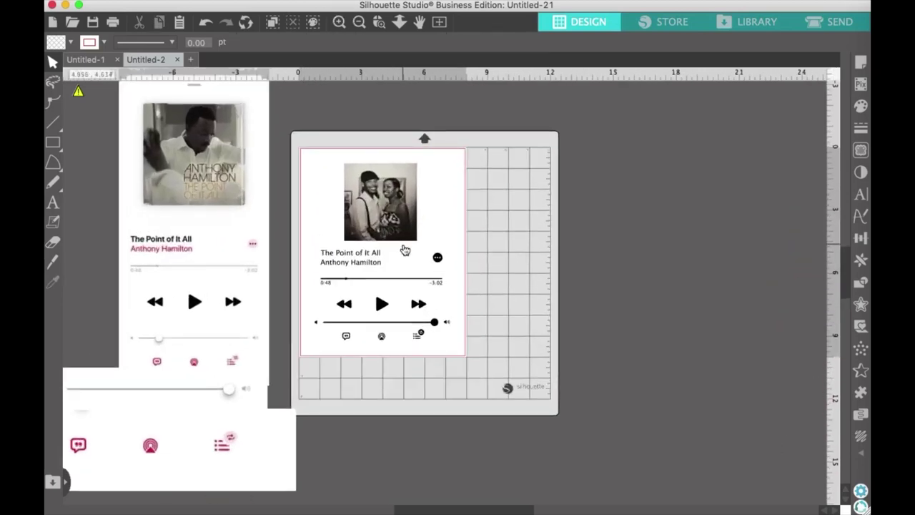
pyautogui.moveTo(387, 229); pyautogui.dragTo(743, 202)
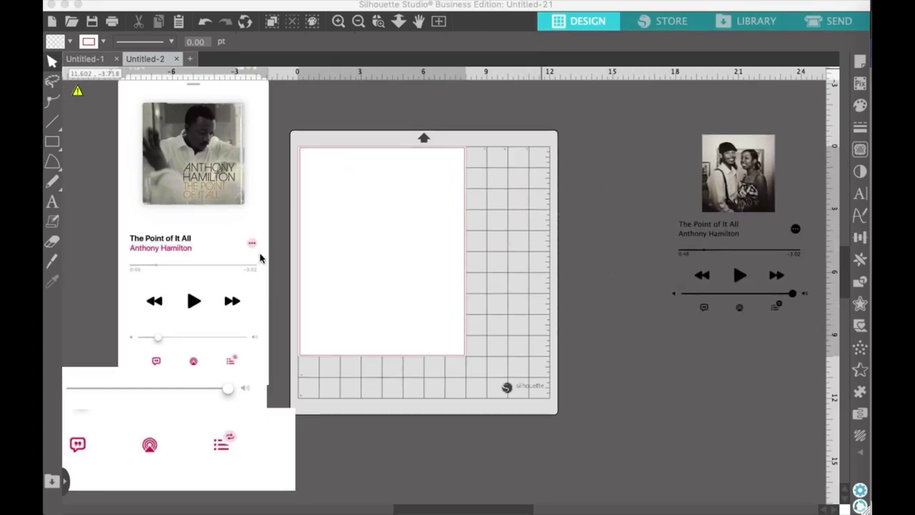
# Move the music player screenshot onto the page and separate the enlarged volume slider image from the icon image below it.
pyautogui.moveTo(260, 256); pyautogui.dragTo(462, 298)
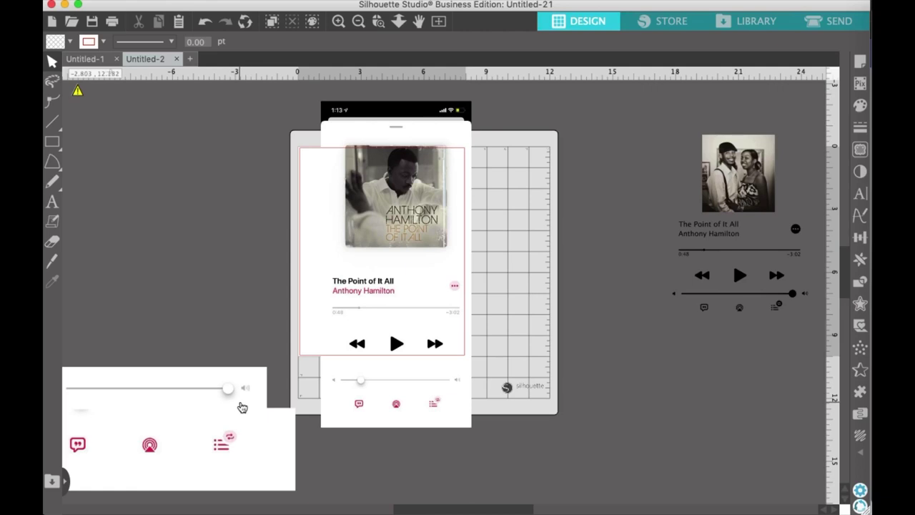
pyautogui.hscroll(-3, 253, 341)
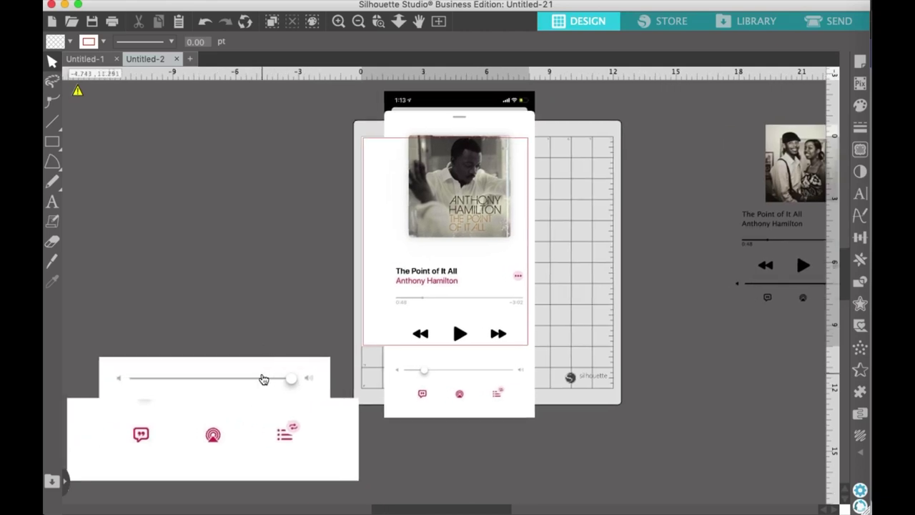
pyautogui.moveTo(264, 377); pyautogui.dragTo(261, 353)
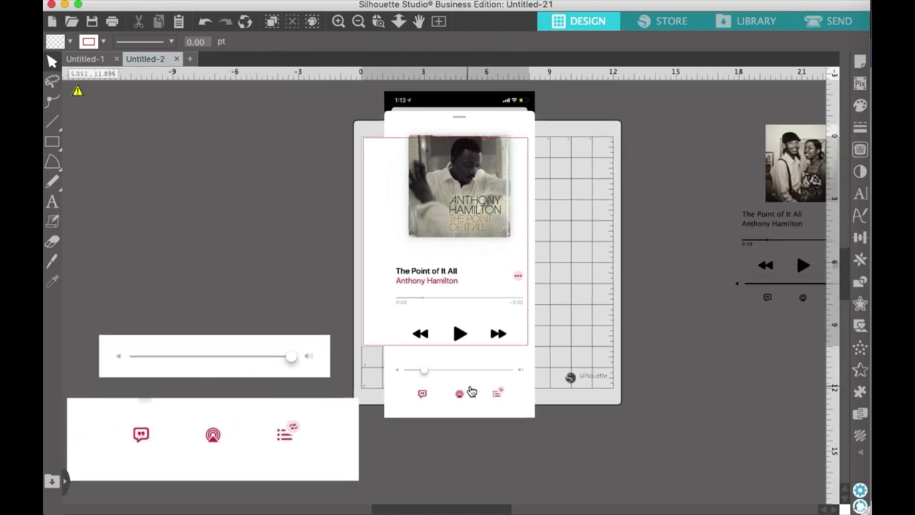
pyautogui.hscroll(2, 426, 375)
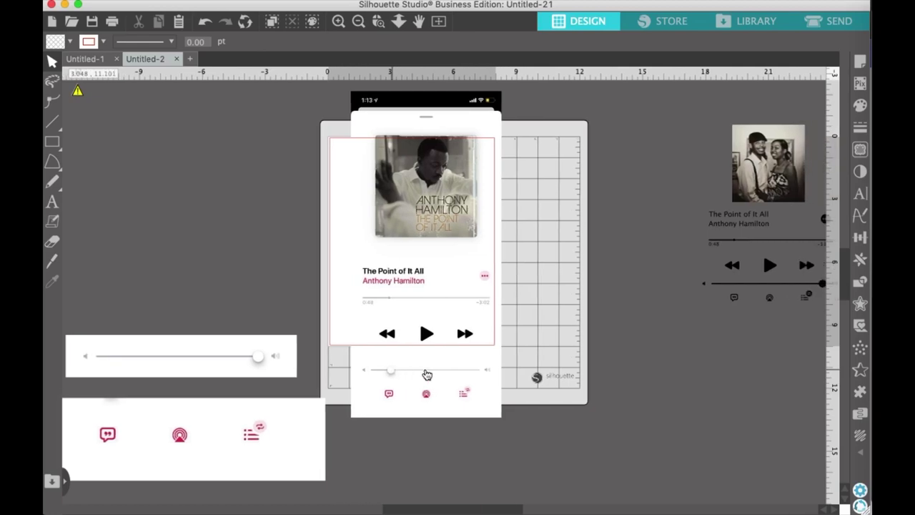
# Trace the rewind, play and fast-forward symbols within an area about 5.78 x 1.27 in, using a threshold of 47%.
pyautogui.click(339, 21)
pyautogui.click(339, 21)
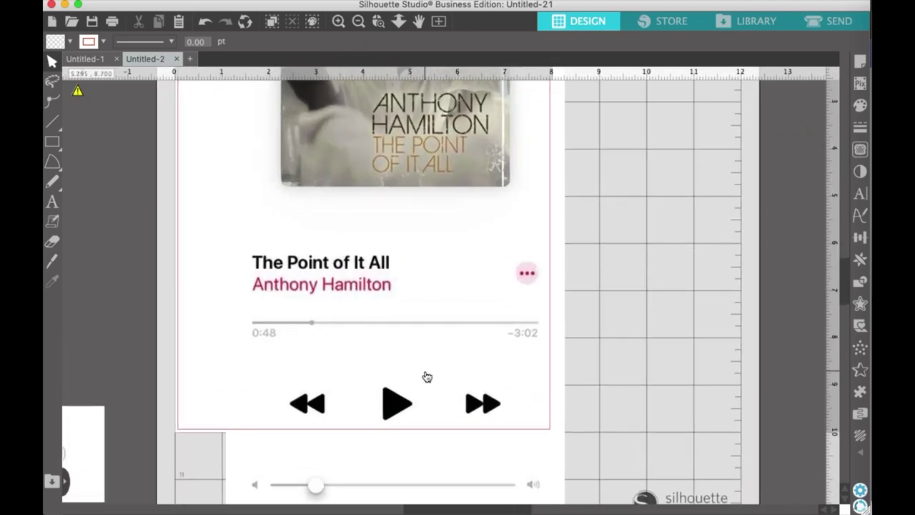
pyautogui.scroll(-2, 425, 376)
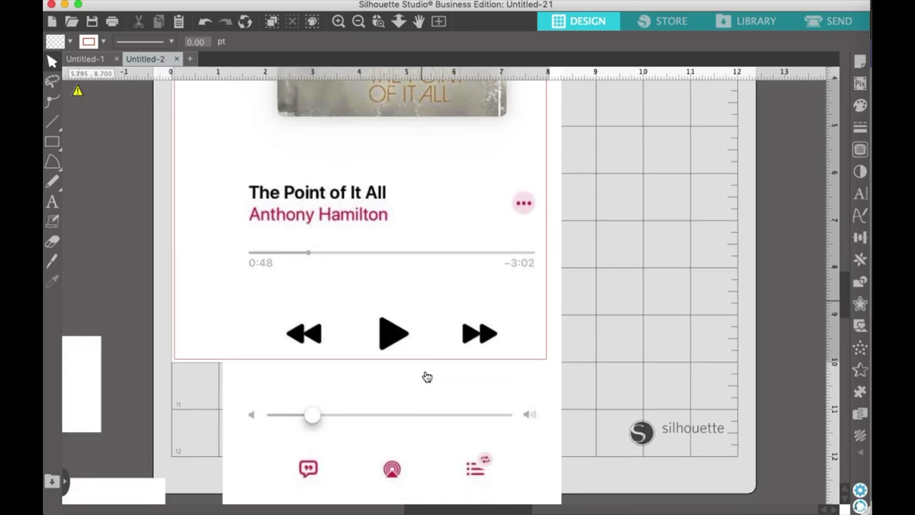
pyautogui.click(860, 151)
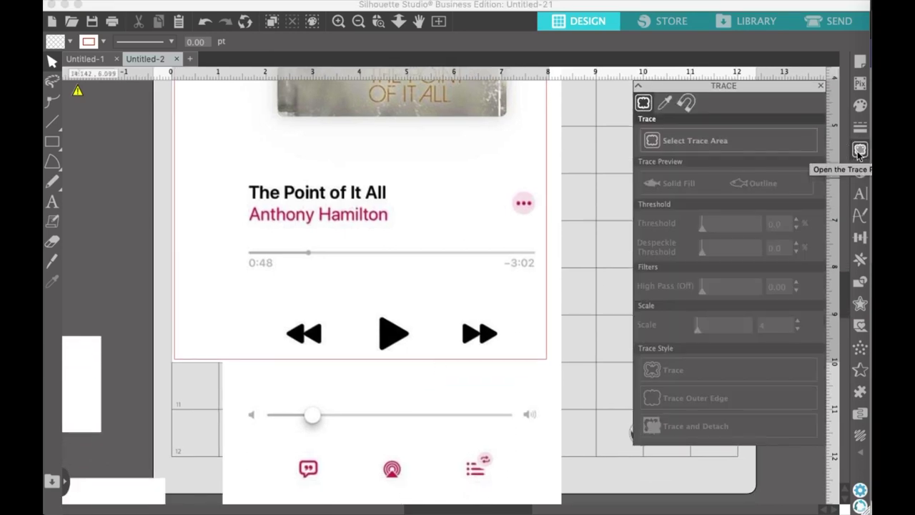
pyautogui.click(724, 140)
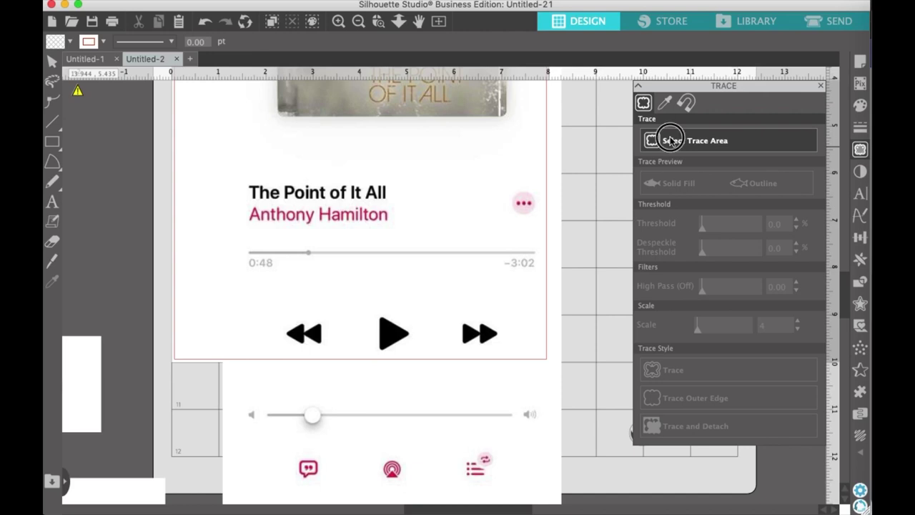
pyautogui.moveTo(260, 307); pyautogui.dragTo(535, 370)
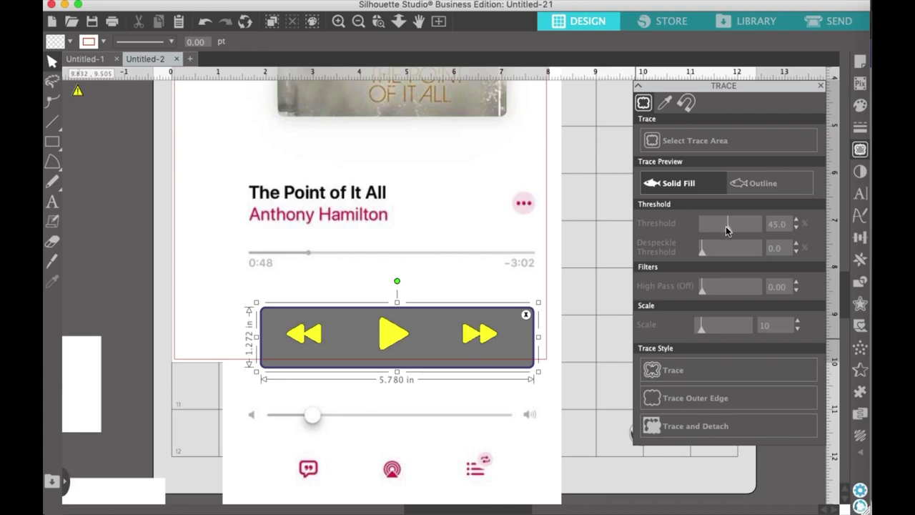
pyautogui.moveTo(726, 230); pyautogui.dragTo(730, 230)
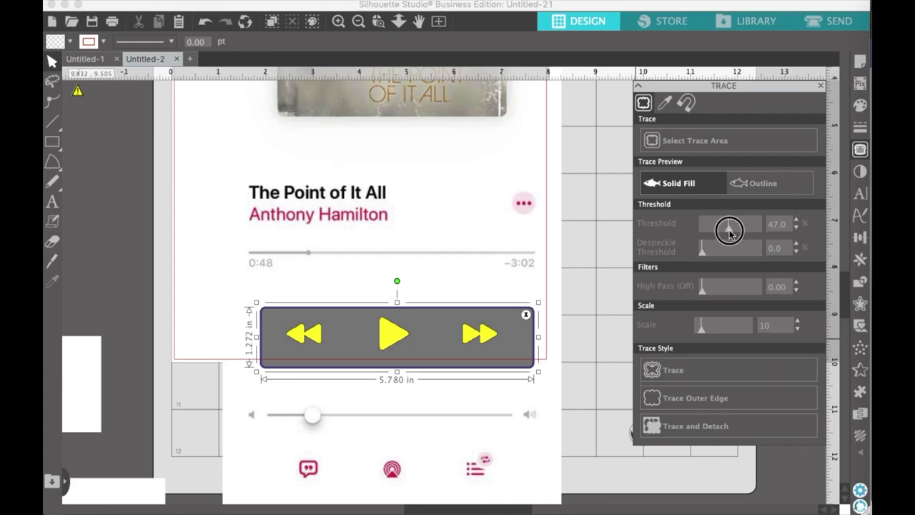
pyautogui.click(683, 373)
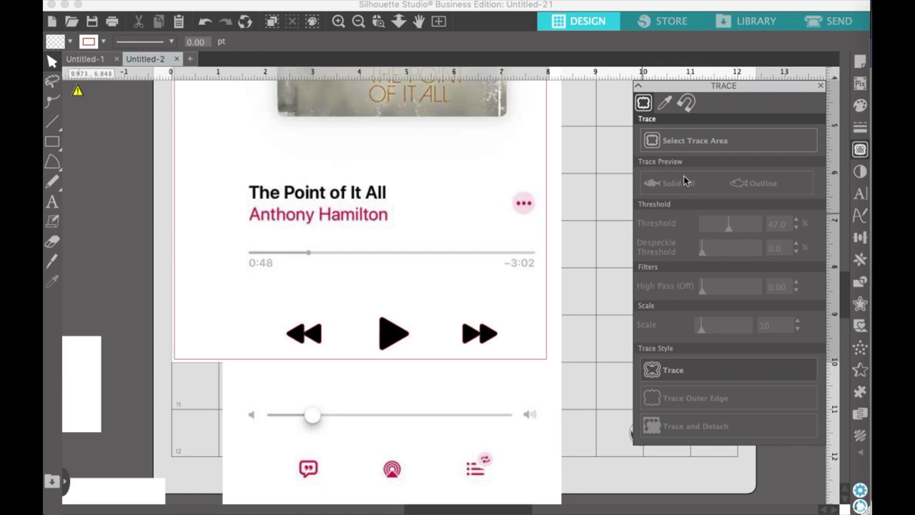
# Trace the song progress bar within an area about 6.66 x 0.40 in, using a threshold of 86%.
pyautogui.click(695, 140)
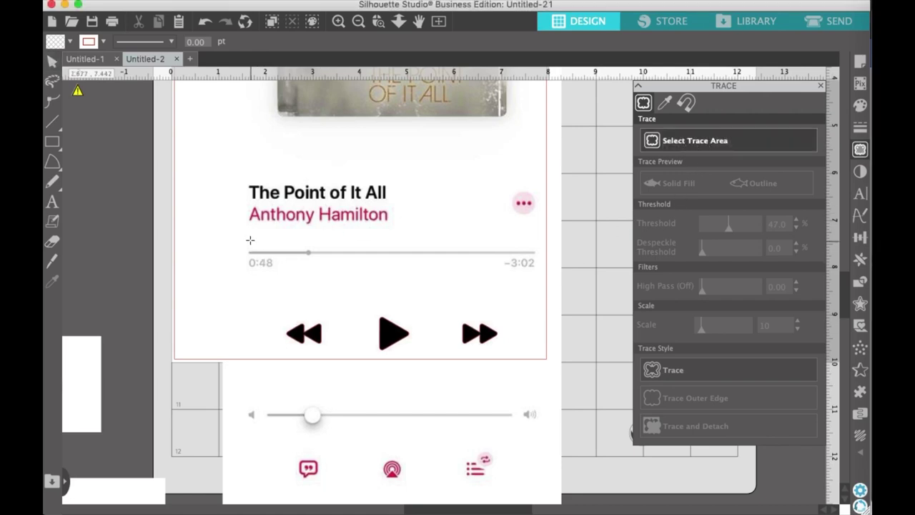
pyautogui.moveTo(241, 239)
pyautogui.mouseDown()
pyautogui.moveTo(541, 247)
pyautogui.moveTo(555, 262)
pyautogui.mouseUp()
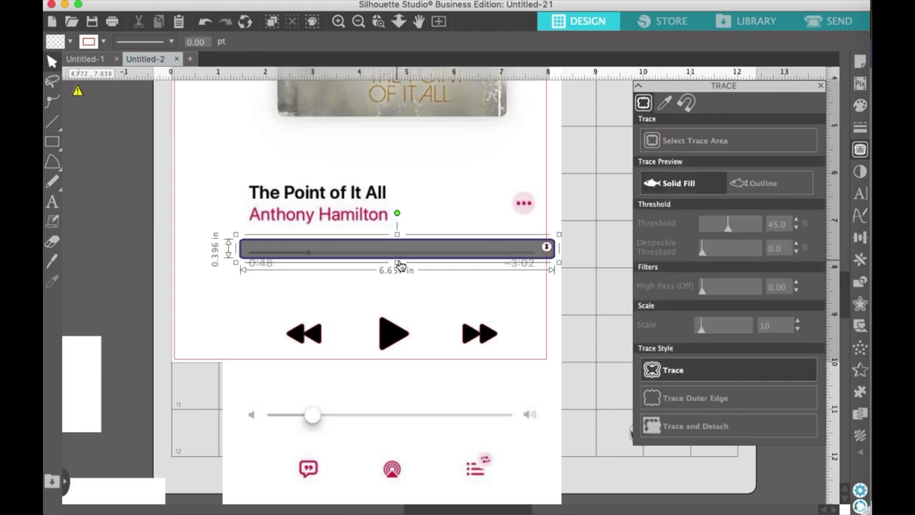
pyautogui.moveTo(729, 232); pyautogui.dragTo(758, 244)
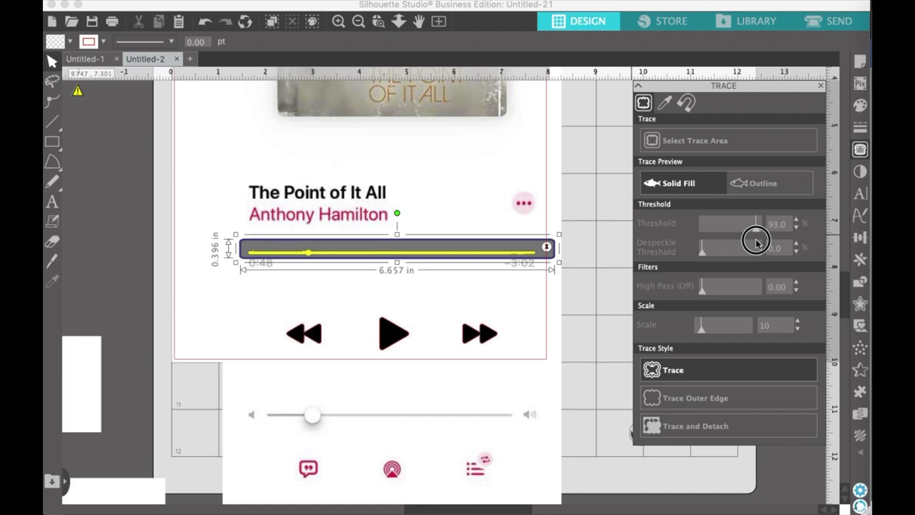
pyautogui.moveTo(757, 243); pyautogui.dragTo(752, 242)
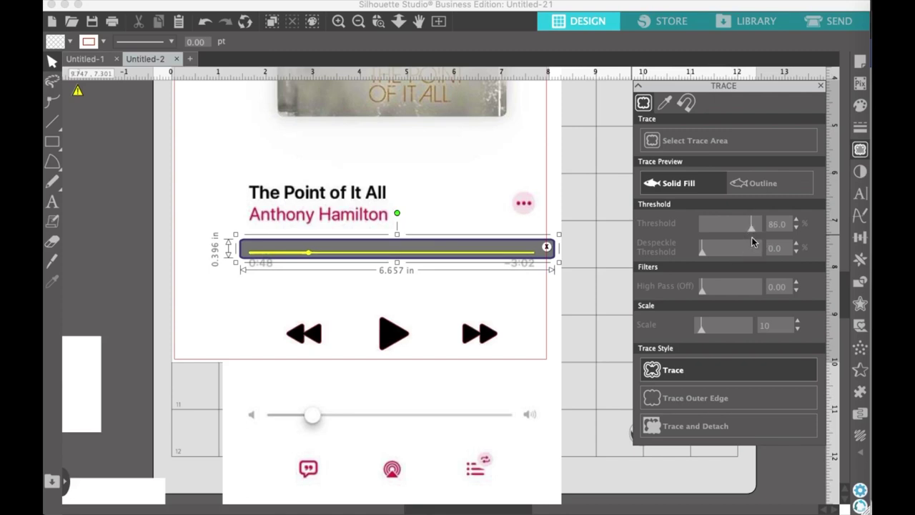
pyautogui.click(695, 371)
# Trace the three dots beside the song title within an area about 0.61 x 0.28 in, using a threshold of 66%.
pyautogui.hscroll(3, 551, 160)
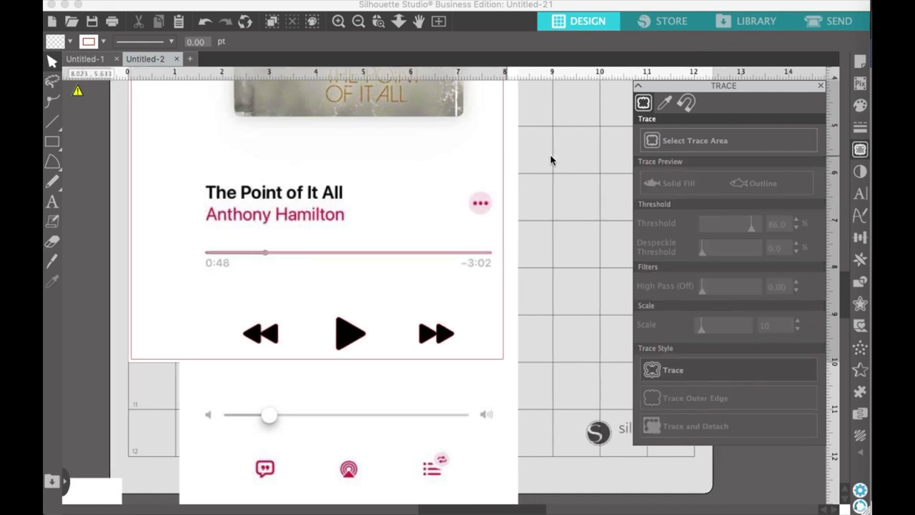
pyautogui.click(695, 145)
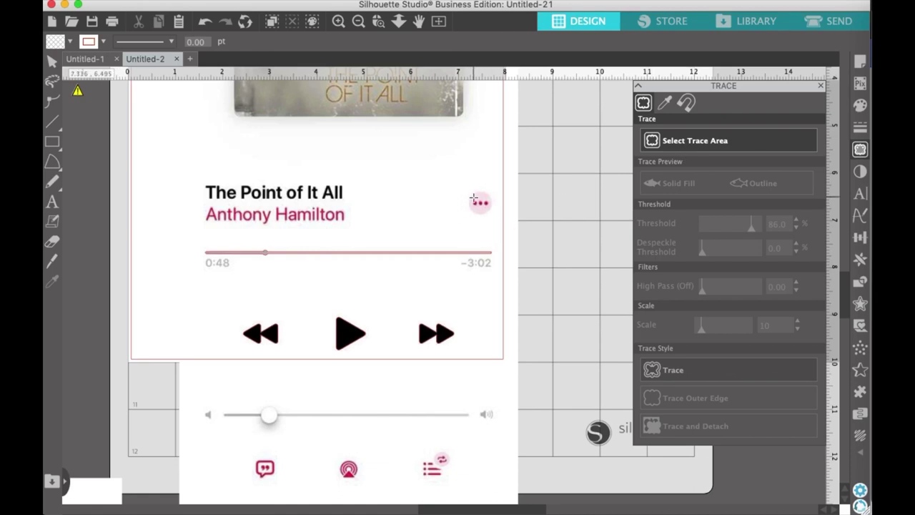
pyautogui.moveTo(467, 195); pyautogui.dragTo(499, 214)
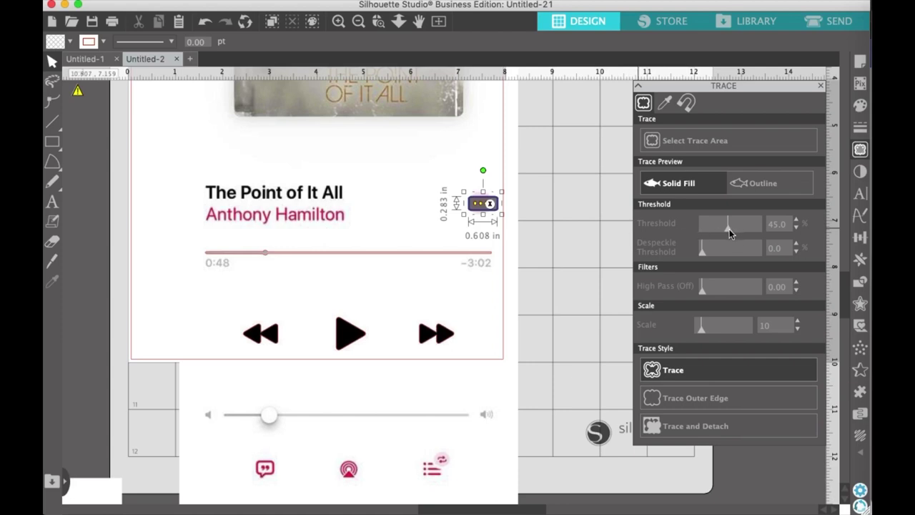
pyautogui.moveTo(728, 226); pyautogui.dragTo(741, 234)
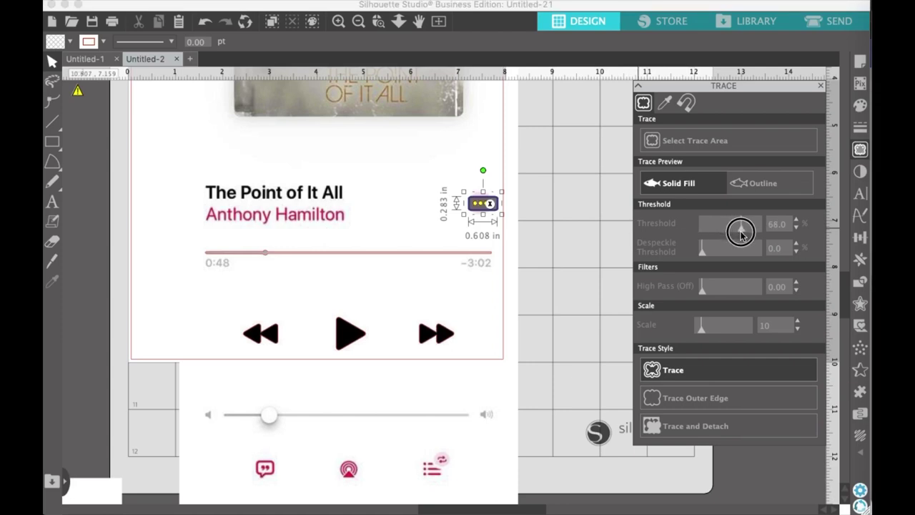
pyautogui.click(697, 376)
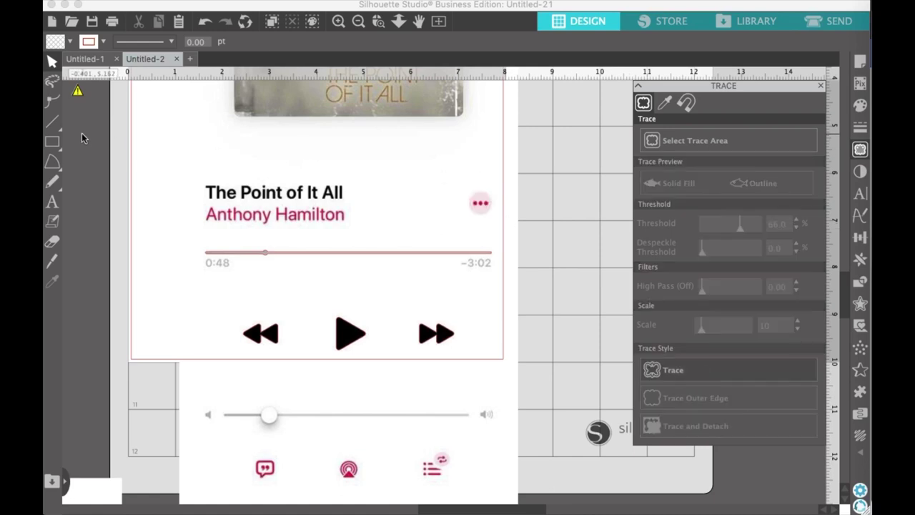
# Draw a circle about 0.49 in across around the three traced dots and combine them into a compound path.
pyautogui.moveTo(50, 144)
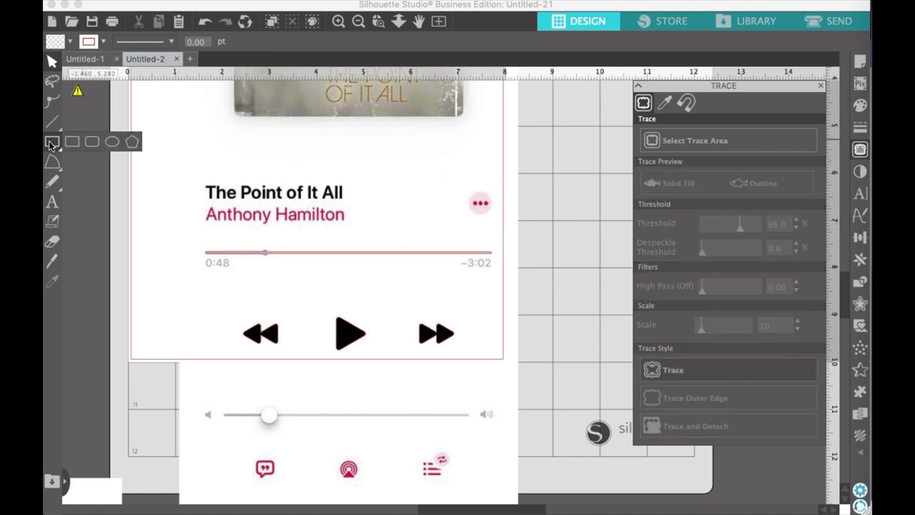
pyautogui.click(113, 141)
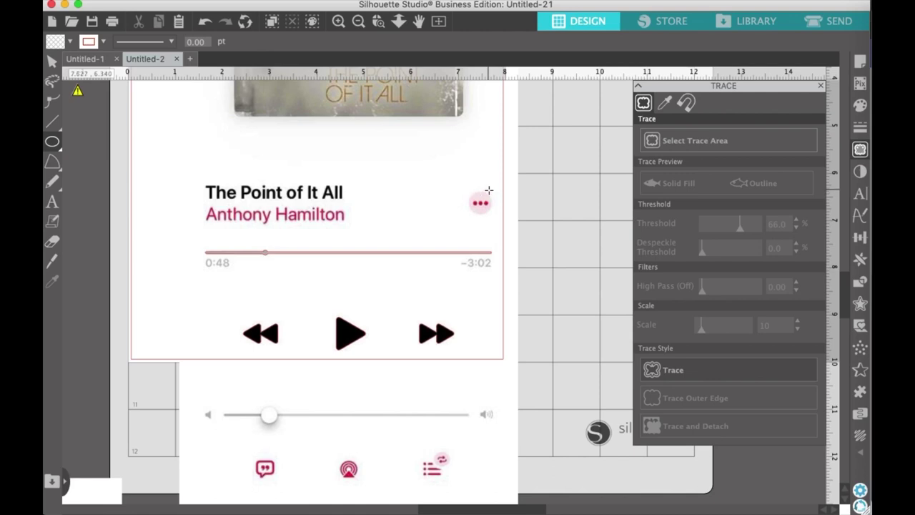
pyautogui.moveTo(469, 193); pyautogui.dragTo(494, 218)
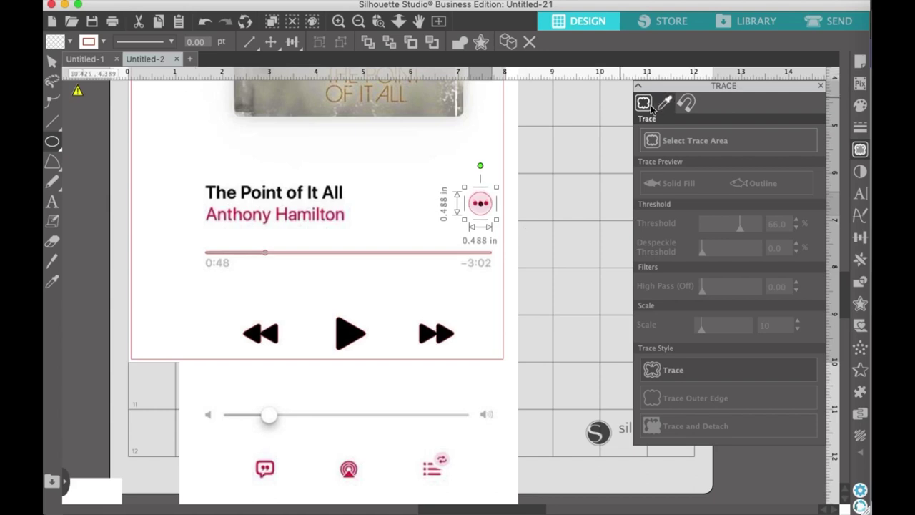
pyautogui.click(52, 62)
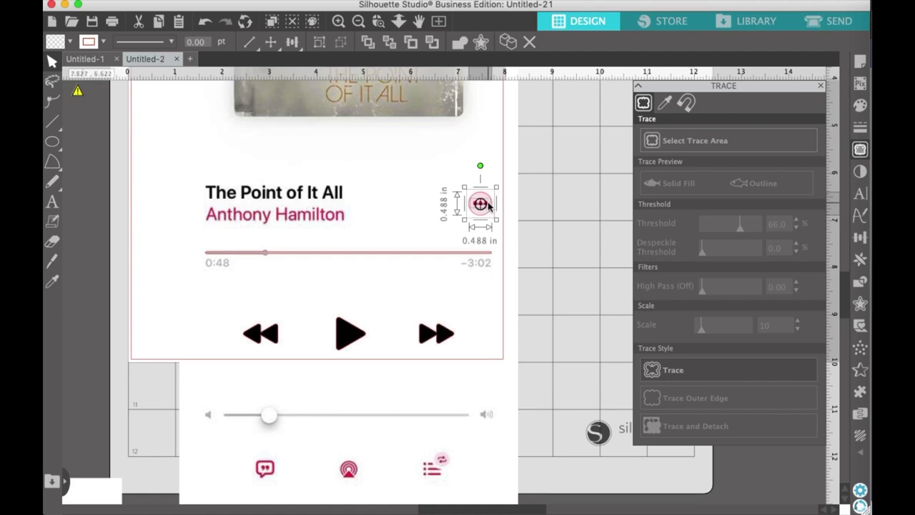
pyautogui.rightClick(530, 214)
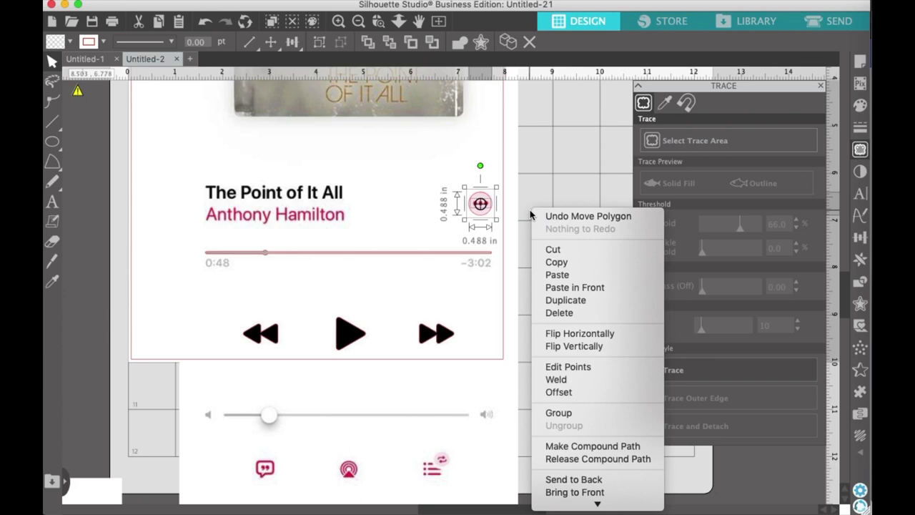
pyautogui.click(567, 445)
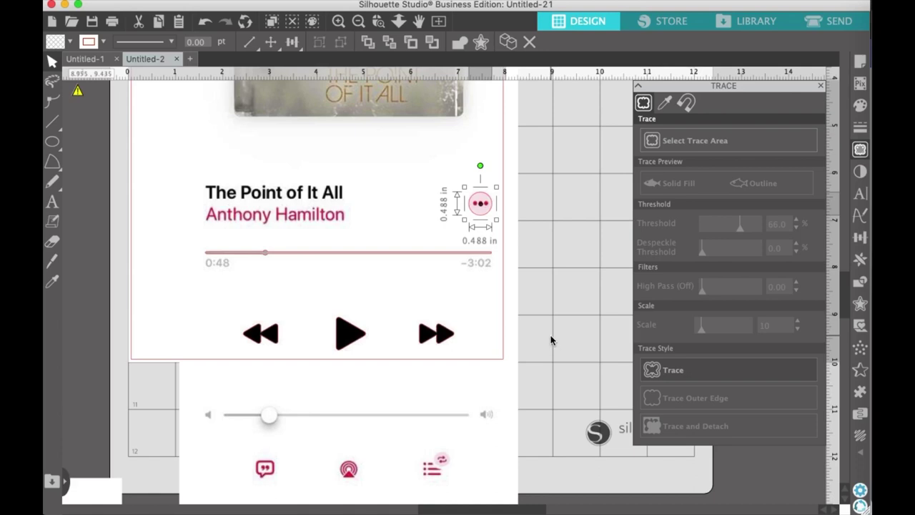
# Trace the enlarged volume slider image within an area about 10.01 x 0.99 in at a 90% threshold, then move the image clear of the tracing.
pyautogui.scroll(-5, 549, 335)
pyautogui.hscroll(-5, 549, 334)
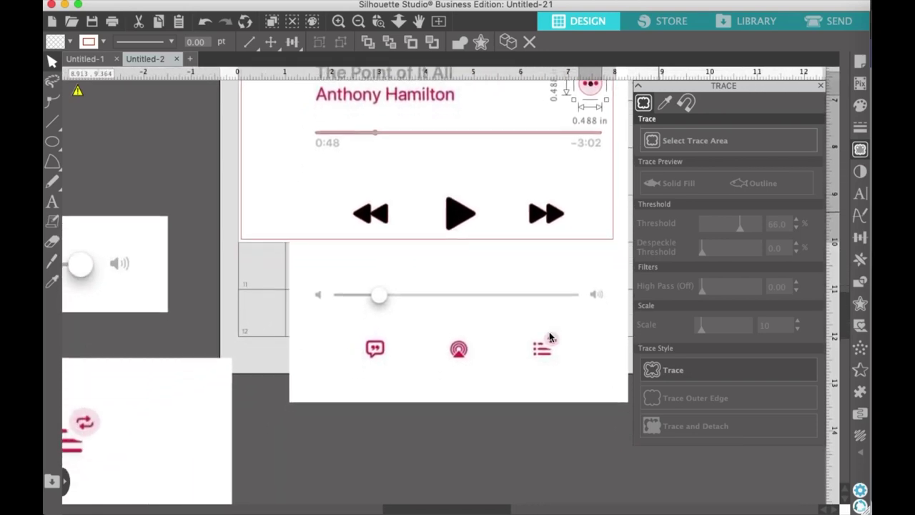
pyautogui.moveTo(96, 292)
pyautogui.mouseDown()
pyautogui.moveTo(392, 413)
pyautogui.moveTo(569, 424)
pyautogui.mouseUp()
pyautogui.click(801, 145)
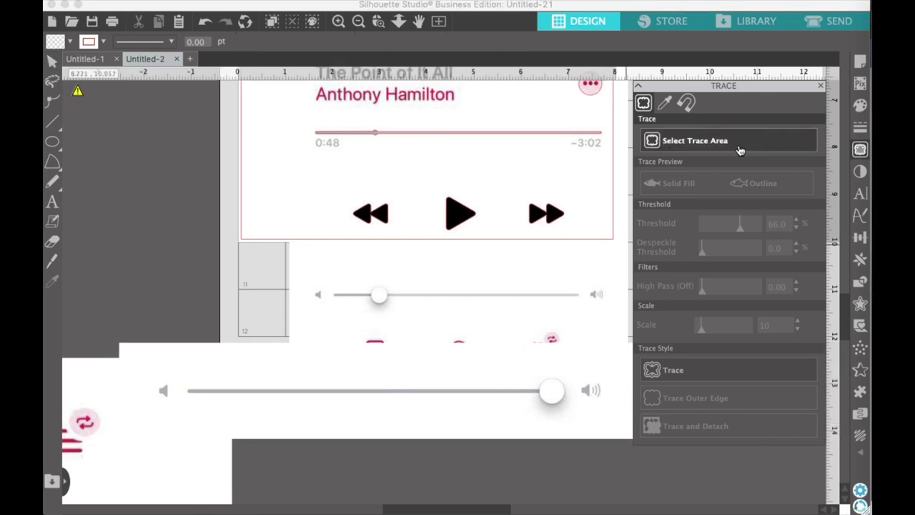
pyautogui.moveTo(152, 373)
pyautogui.mouseDown()
pyautogui.moveTo(533, 439)
pyautogui.moveTo(637, 429)
pyautogui.moveTo(624, 424)
pyautogui.mouseUp()
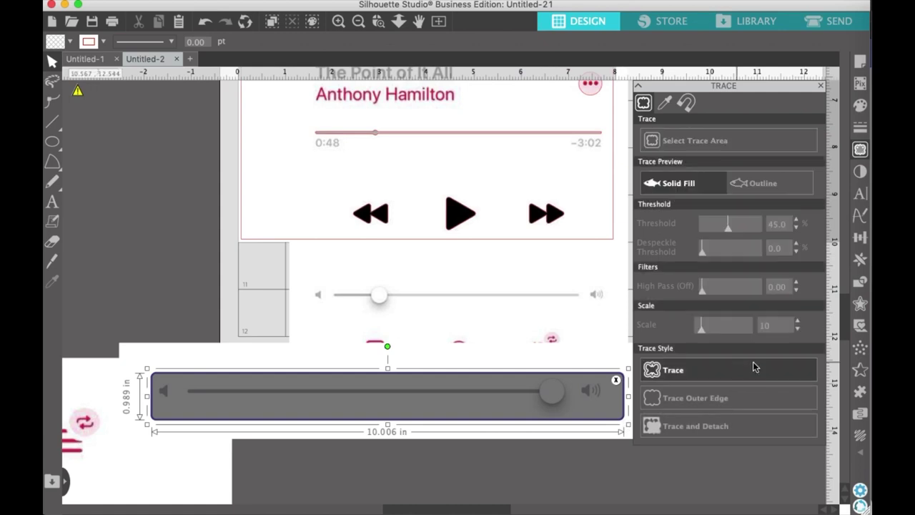
pyautogui.moveTo(732, 227); pyautogui.dragTo(755, 238)
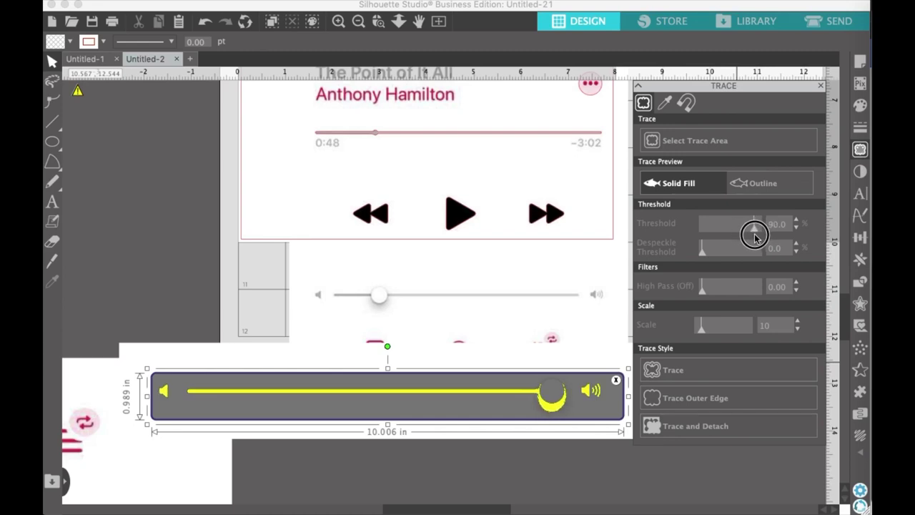
pyautogui.click(694, 370)
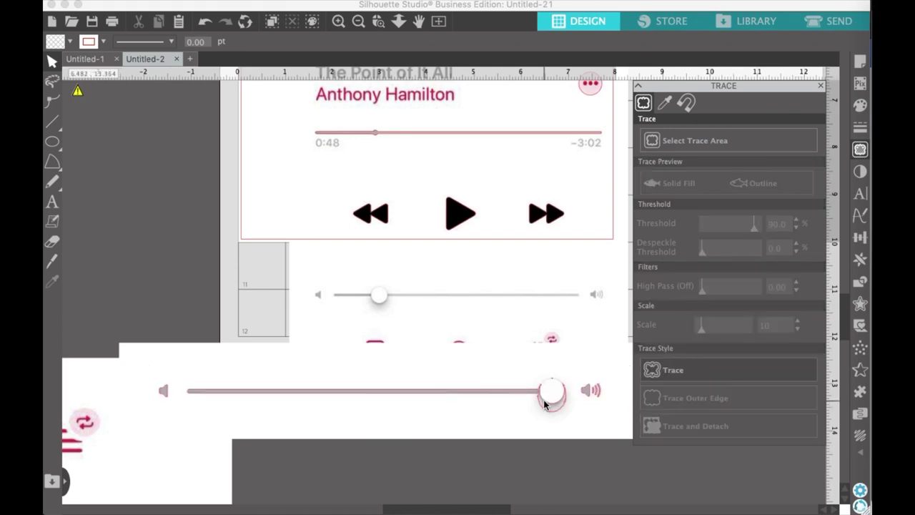
pyautogui.click(293, 439)
pyautogui.scroll(-3, 293, 486)
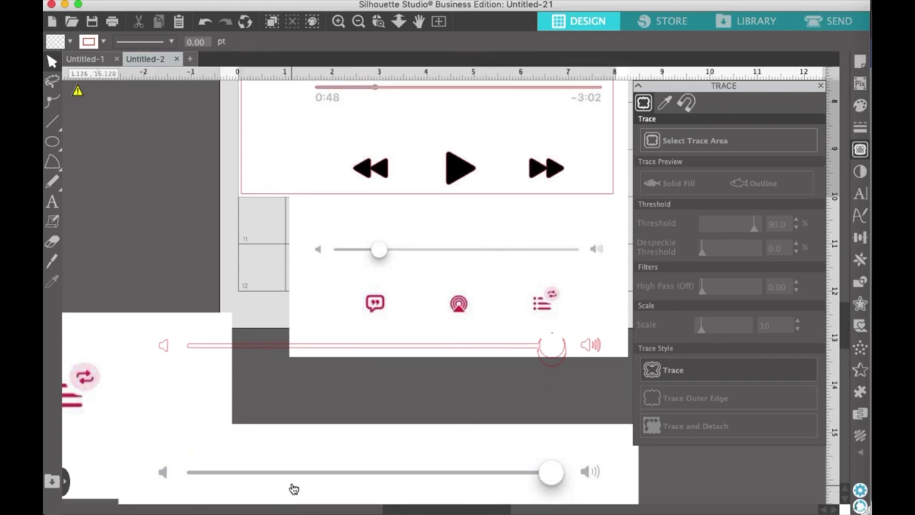
# Cut the traced volume bar with the Knife tool just before the knob and delete the traced knob outlines.
pyautogui.click(53, 261)
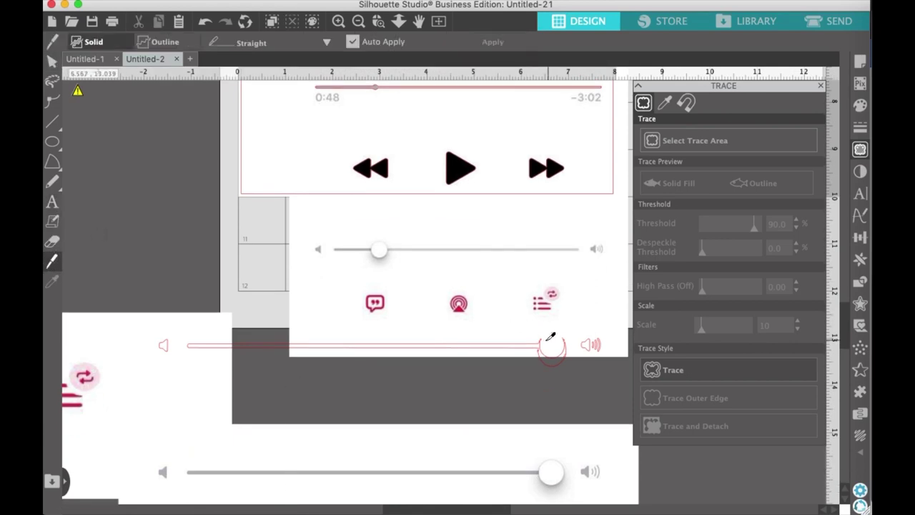
pyautogui.moveTo(538, 332); pyautogui.dragTo(537, 356)
pyautogui.click(53, 59)
pyautogui.click(549, 358)
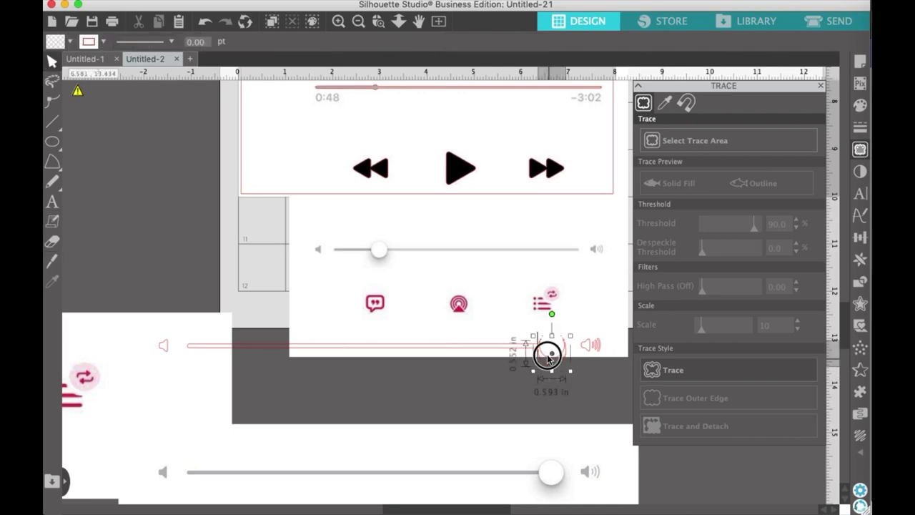
pyautogui.press('Delete')
pyautogui.click(558, 414)
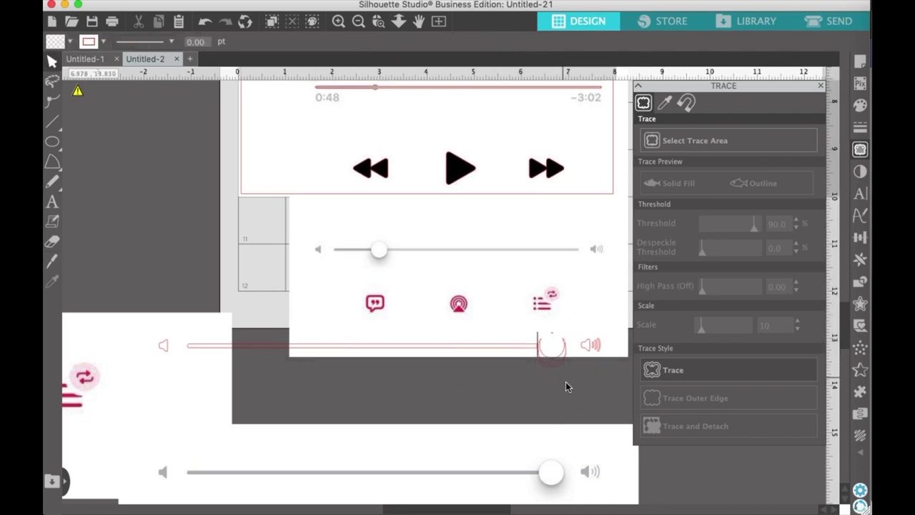
pyautogui.click(552, 343)
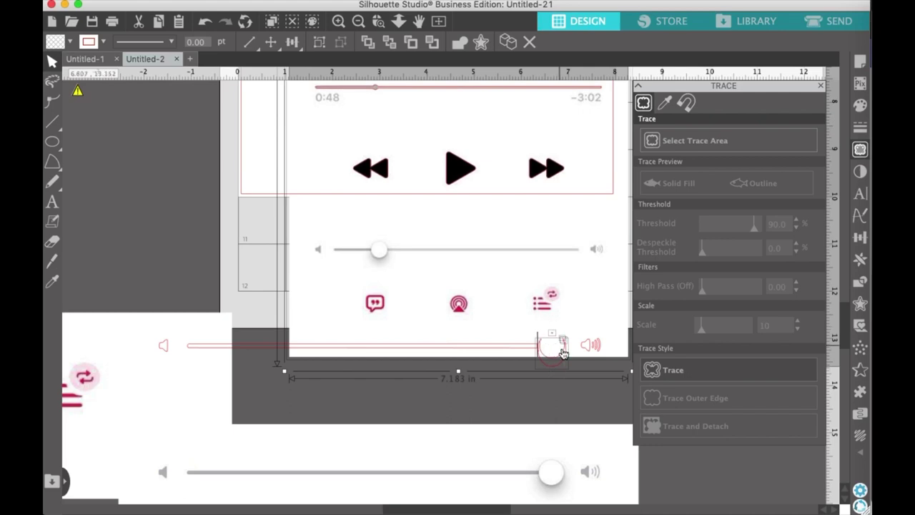
pyautogui.press('Tab')
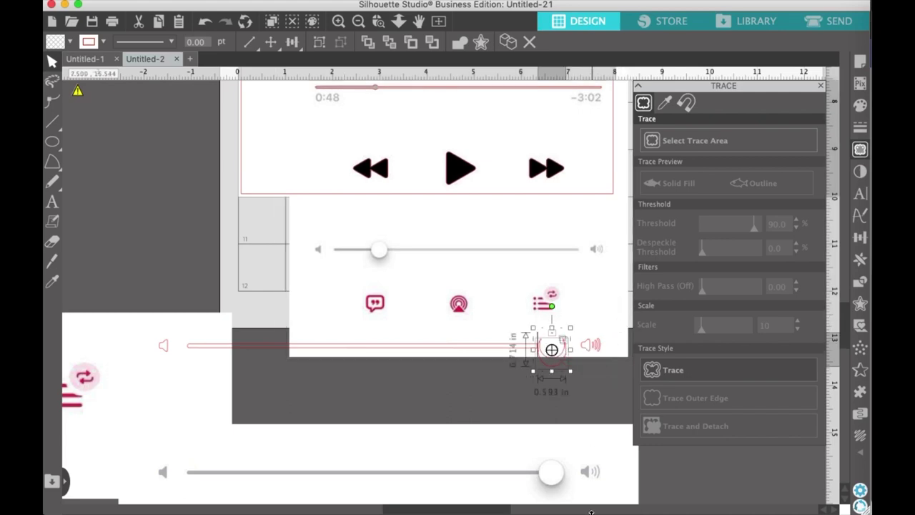
pyautogui.press('Delete')
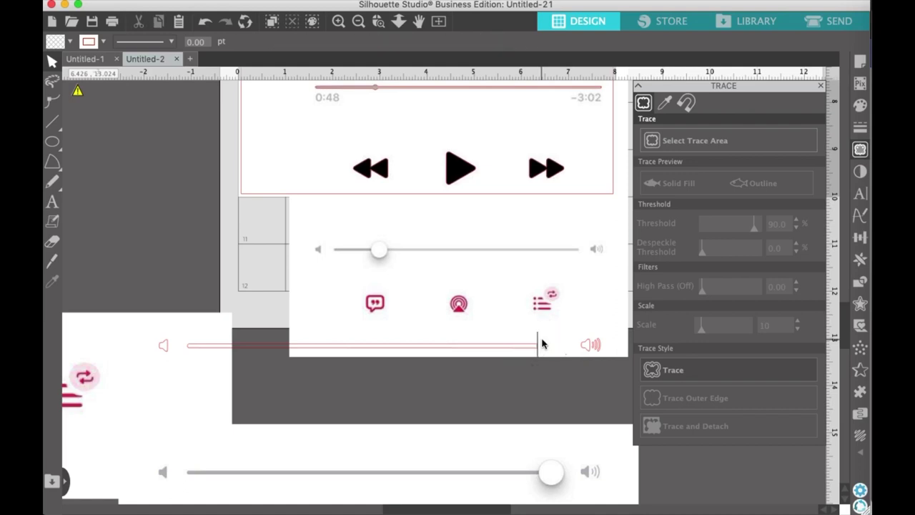
# Draw a circle about 0.59 in across around the round knob in the enlarged volume slider image.
pyautogui.moveTo(514, 483); pyautogui.dragTo(511, 437)
pyautogui.moveTo(53, 143)
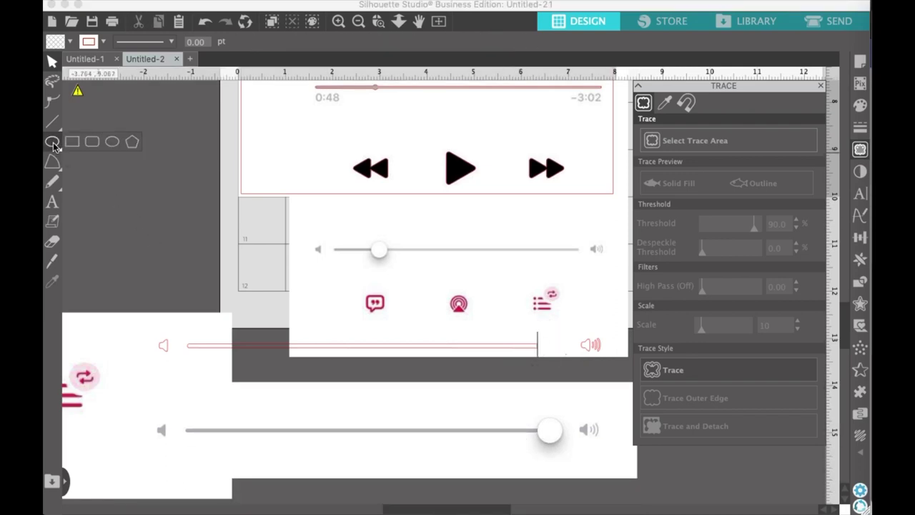
pyautogui.click(112, 142)
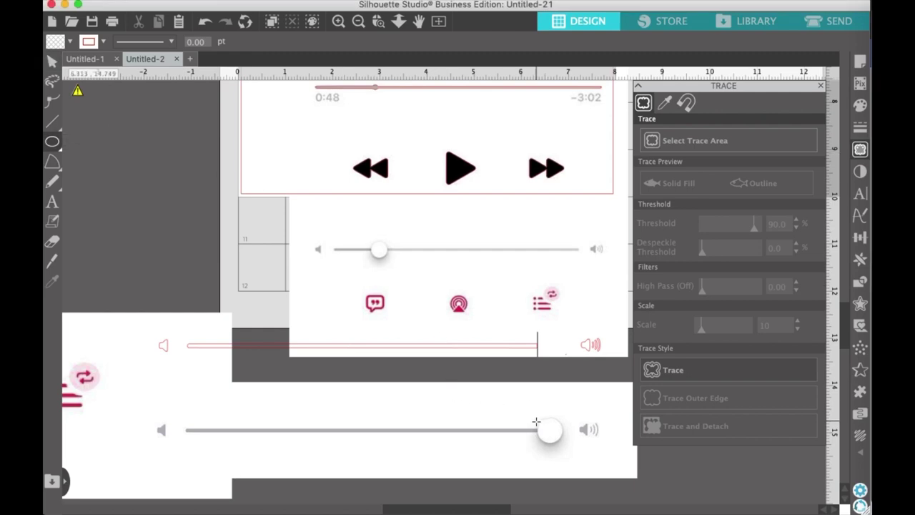
pyautogui.moveTo(536, 422); pyautogui.dragTo(568, 444)
pyautogui.press('Up')
pyautogui.press('Up')
pyautogui.press('Up')
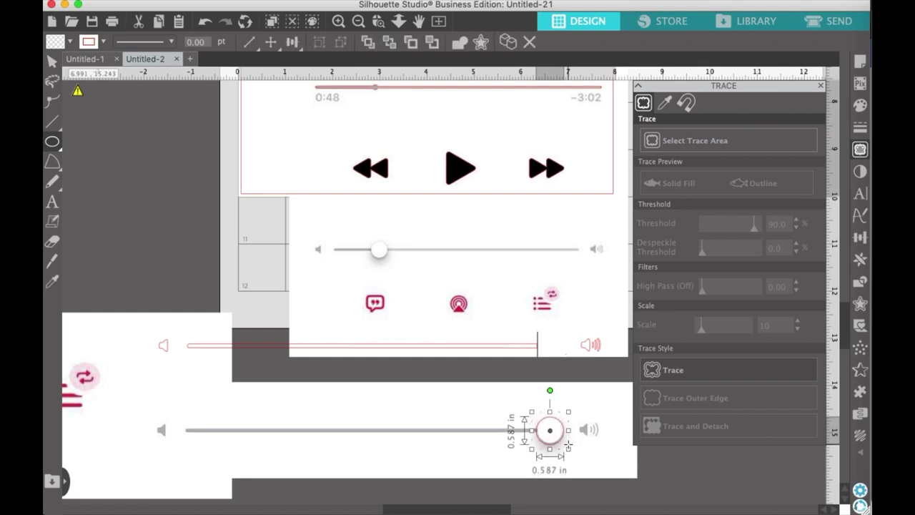
# Move the enlarged slider image aside and place the knob circle over the cut end of the traced volume bar.
pyautogui.click(52, 62)
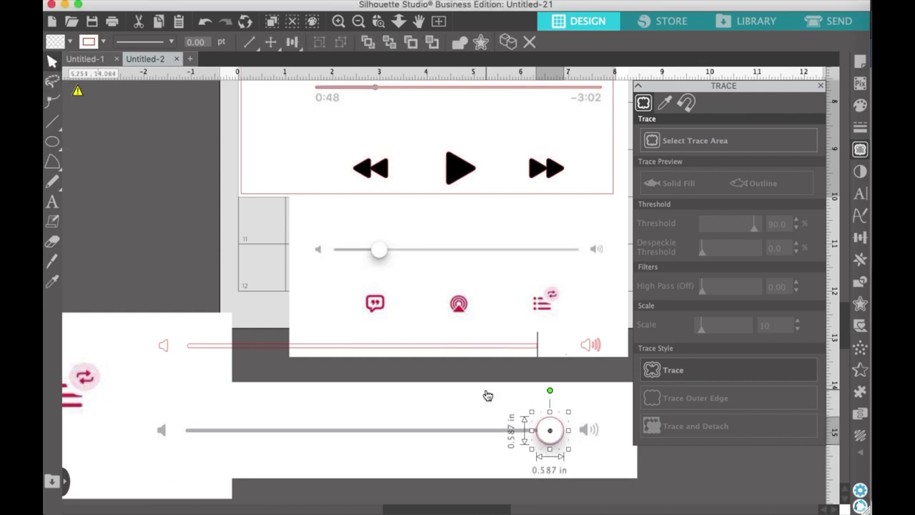
pyautogui.moveTo(551, 429); pyautogui.dragTo(569, 483)
pyautogui.moveTo(557, 425); pyautogui.dragTo(553, 332)
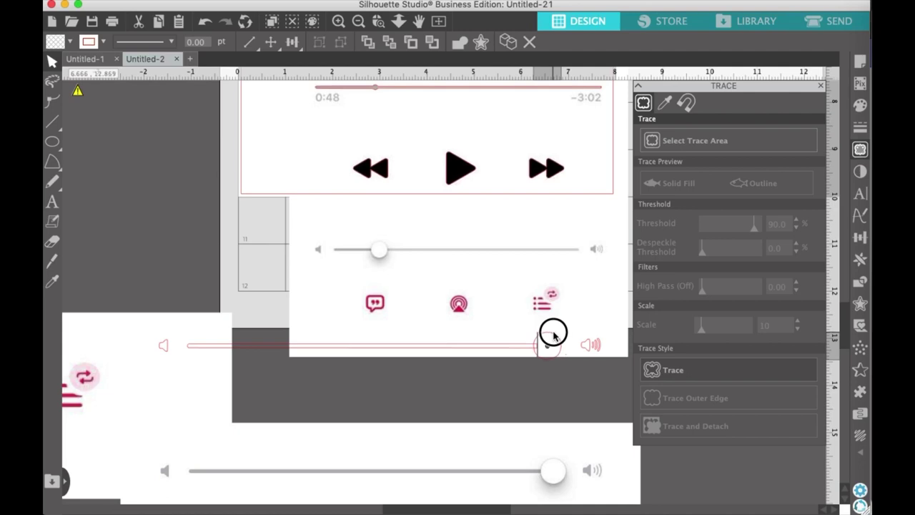
pyautogui.click(553, 334)
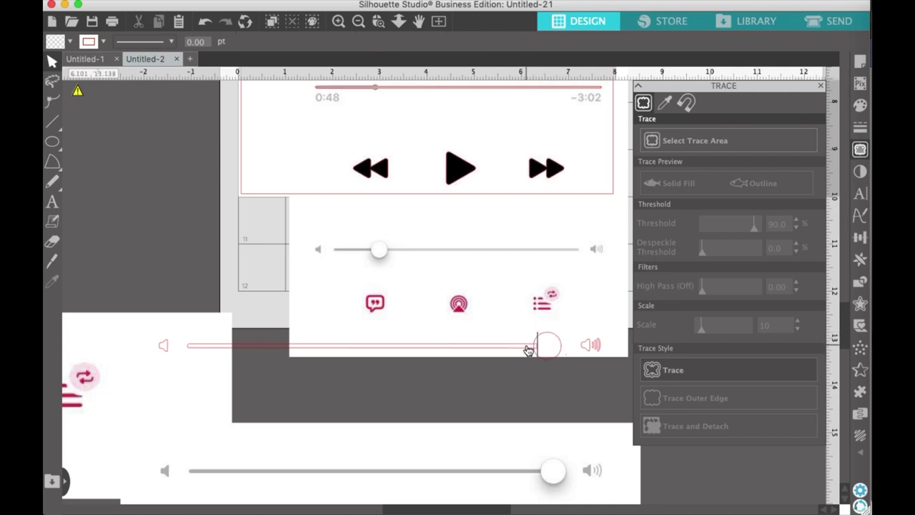
# Weld the traced volume bar and the knob circle into one shape.
pyautogui.click(526, 351)
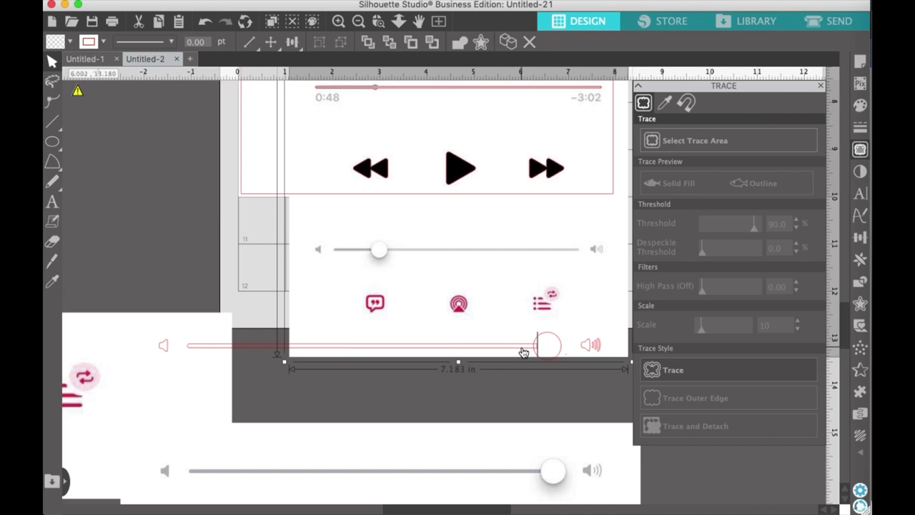
pyautogui.click(521, 349)
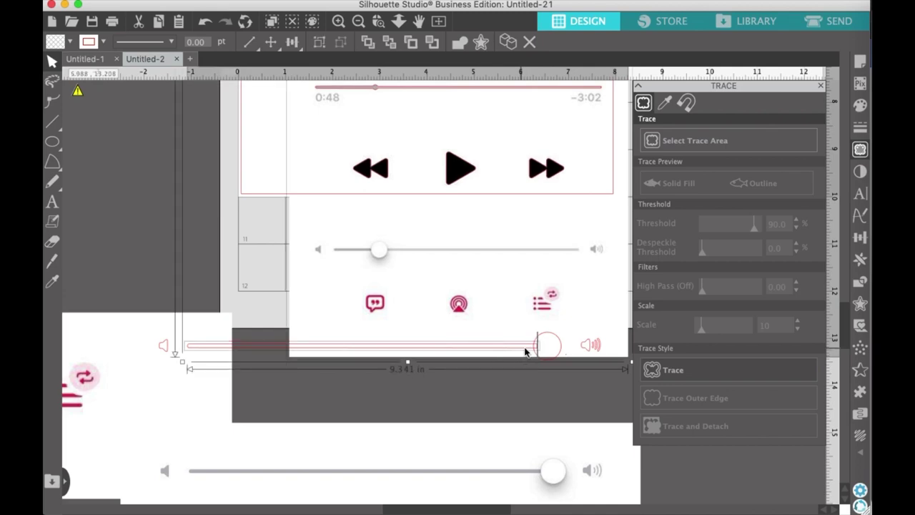
pyautogui.click(568, 326)
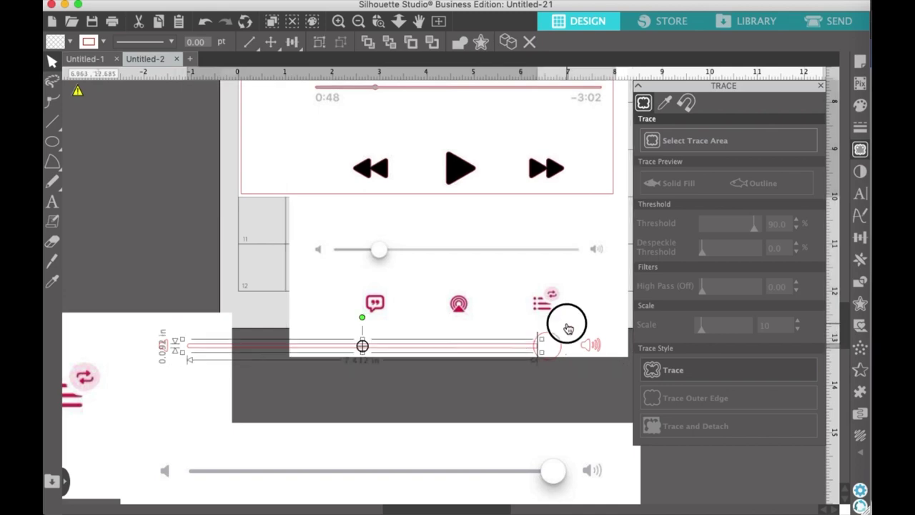
pyautogui.rightClick(513, 401)
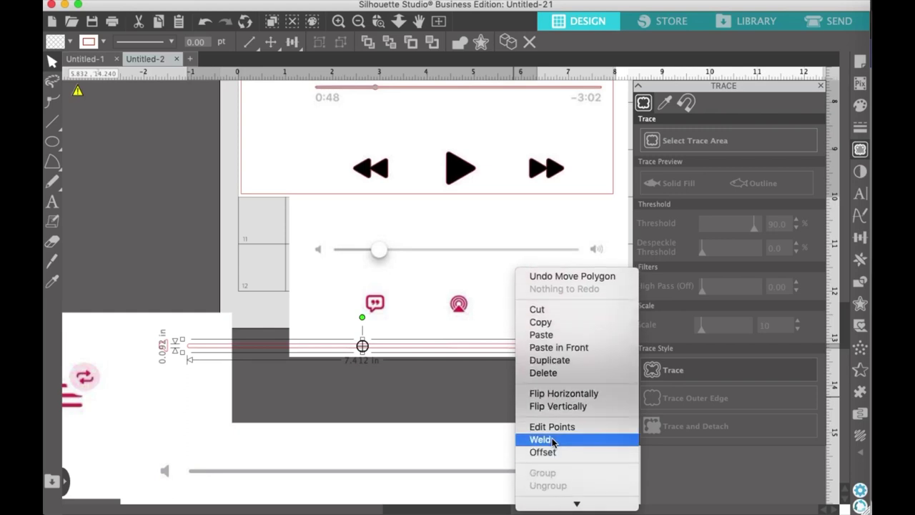
pyautogui.click(552, 440)
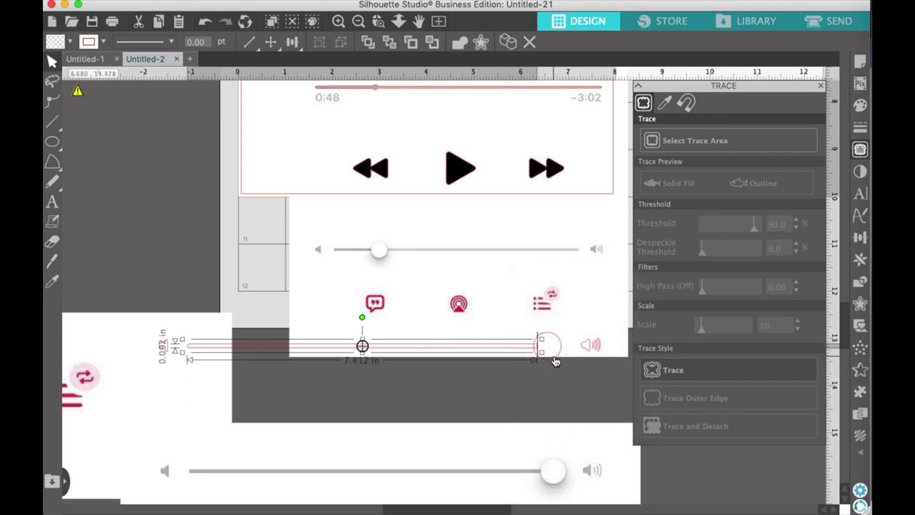
pyautogui.click(555, 363)
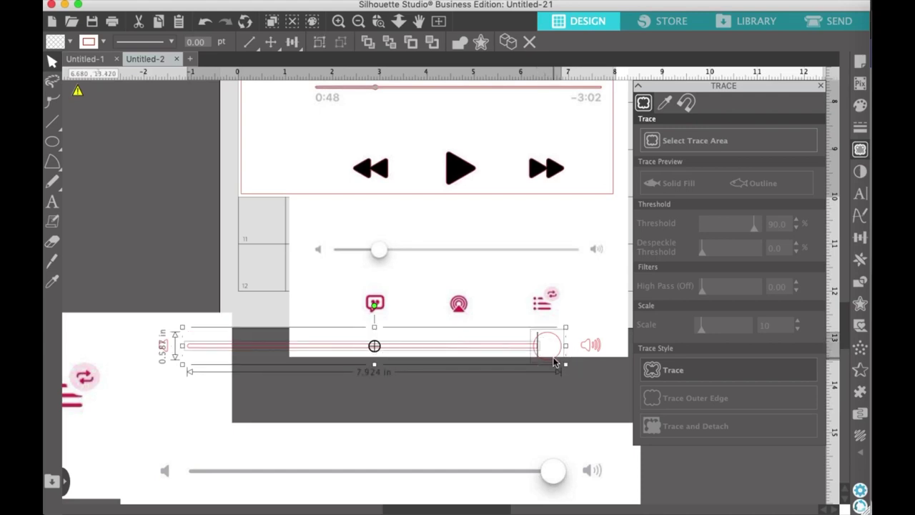
pyautogui.rightClick(554, 363)
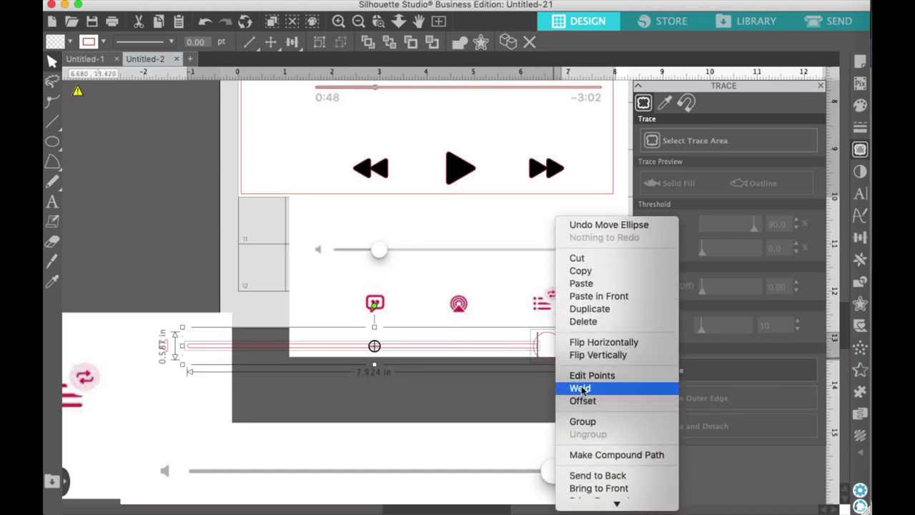
pyautogui.click(582, 388)
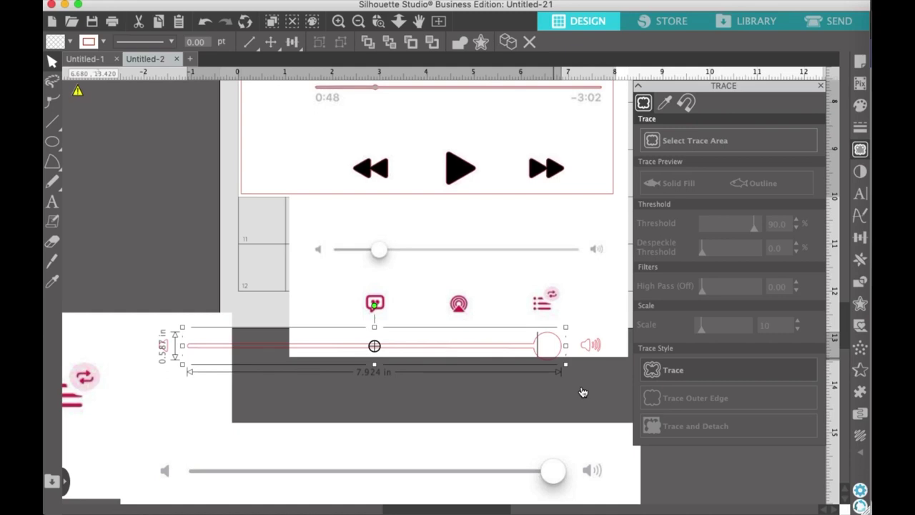
pyautogui.click(582, 390)
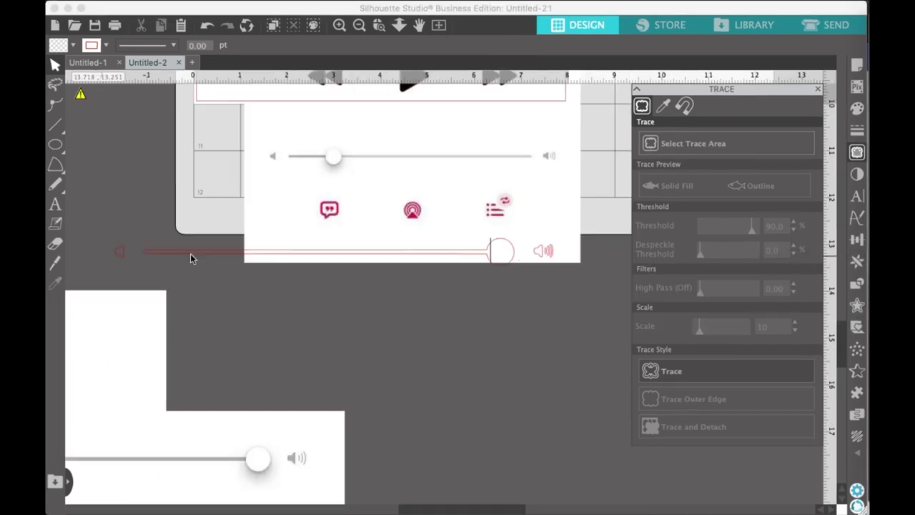
pyautogui.click(190, 253)
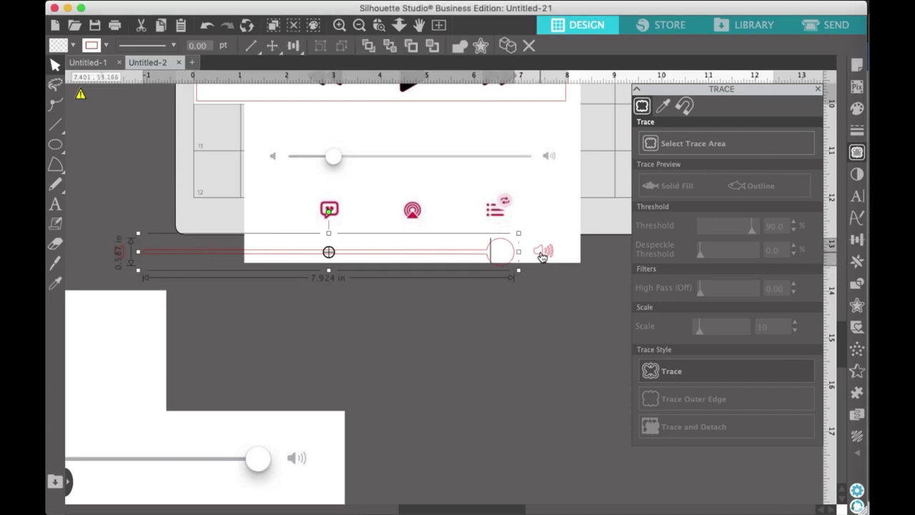
pyautogui.keyDown('shift'); pyautogui.click(542, 254); pyautogui.keyUp('shift')
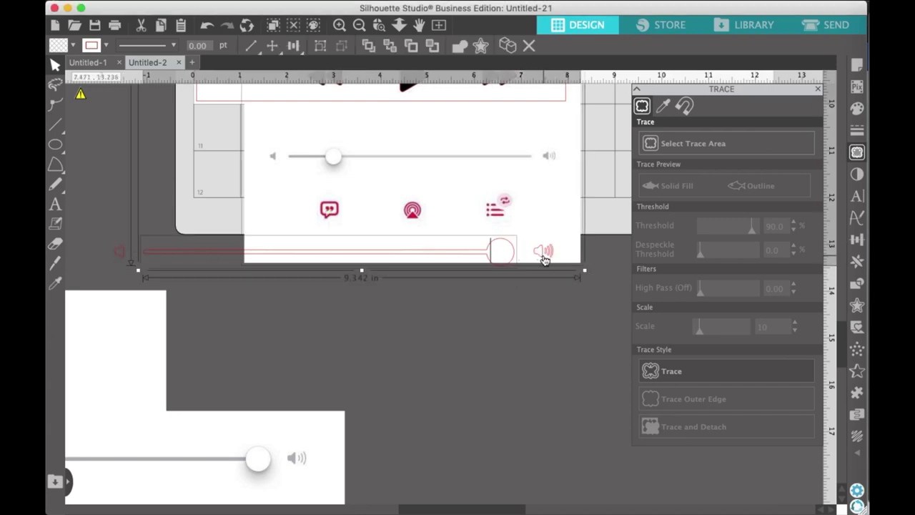
pyautogui.keyDown('shift'); pyautogui.click(543, 257); pyautogui.keyUp('shift')
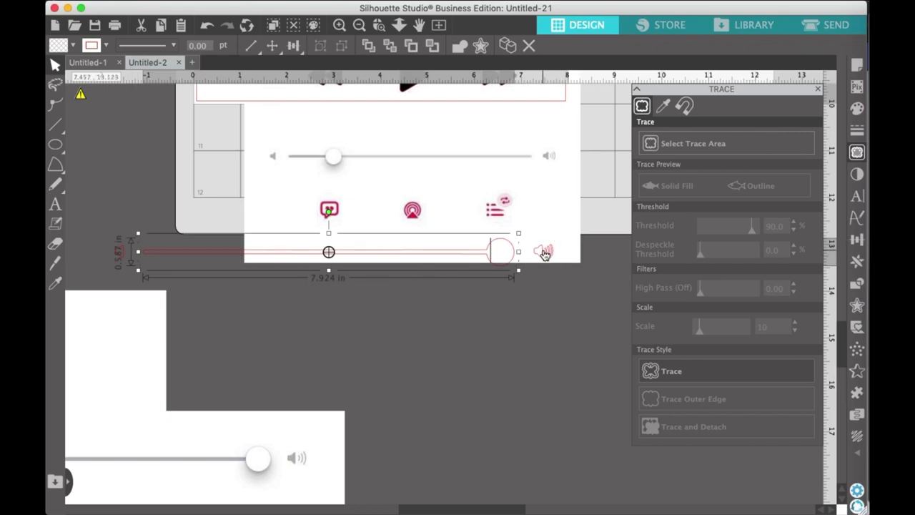
pyautogui.keyDown('shift'); pyautogui.click(543, 254); pyautogui.keyUp('shift')
pyautogui.click(555, 281)
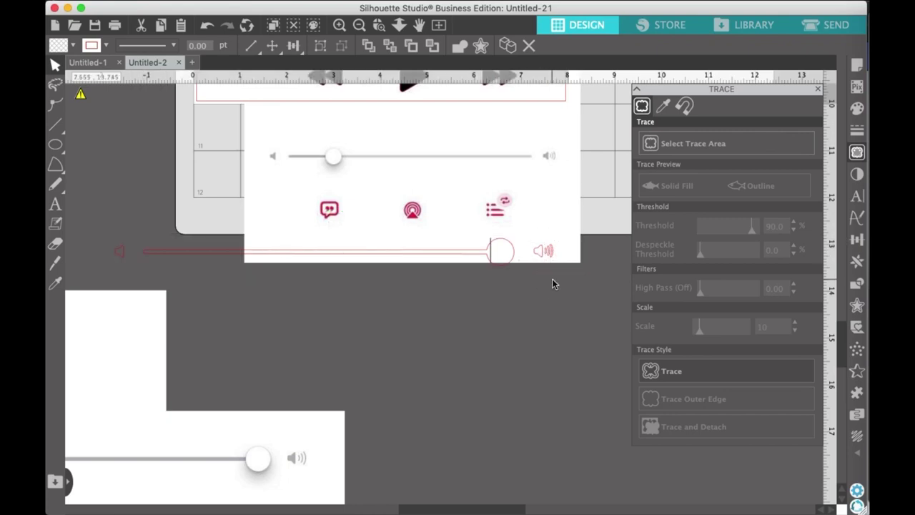
# Group the welded volume bar with the traced speaker symbols at both of its ends.
pyautogui.click(567, 212)
pyautogui.moveTo(576, 288); pyautogui.dragTo(300, 242)
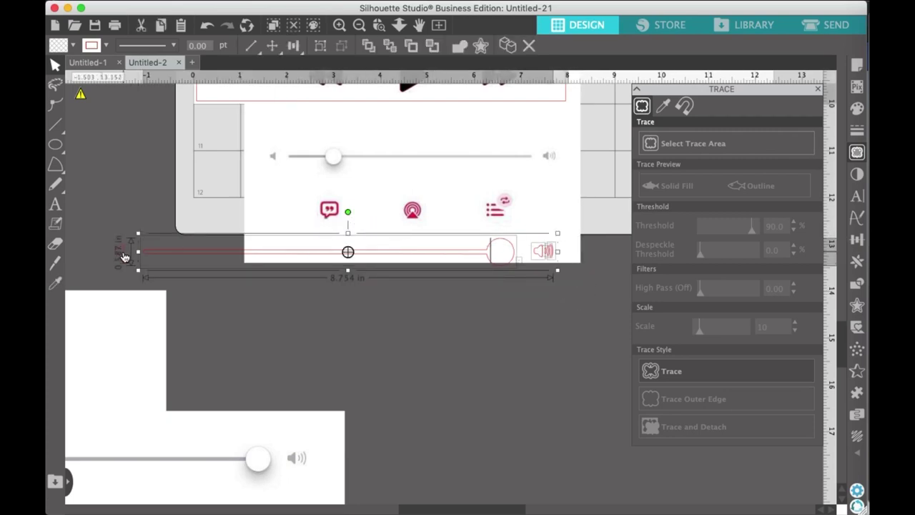
pyautogui.moveTo(123, 258); pyautogui.dragTo(122, 253)
pyautogui.rightClick(121, 252)
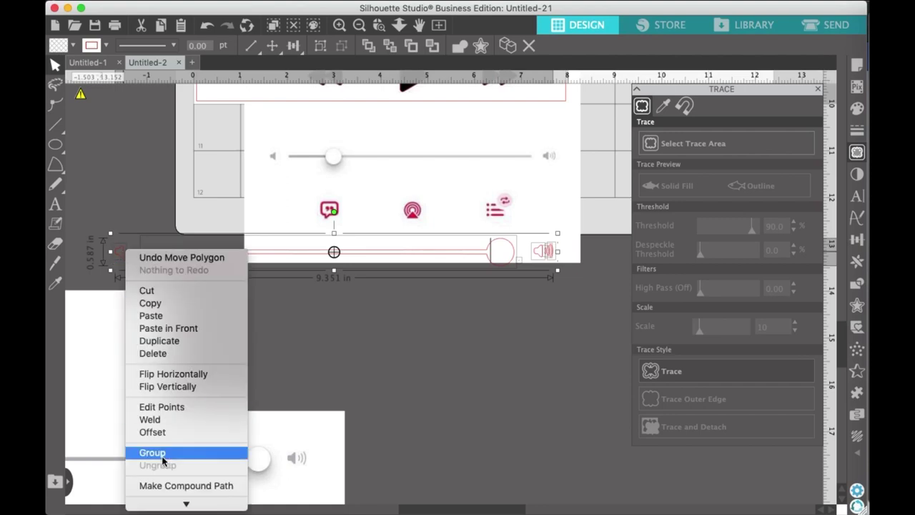
pyautogui.click(163, 457)
# Scale the grouped volume slider down to about 6.09 in wide and align it over the slider in the player screenshot.
pyautogui.scroll(2, 346, 393)
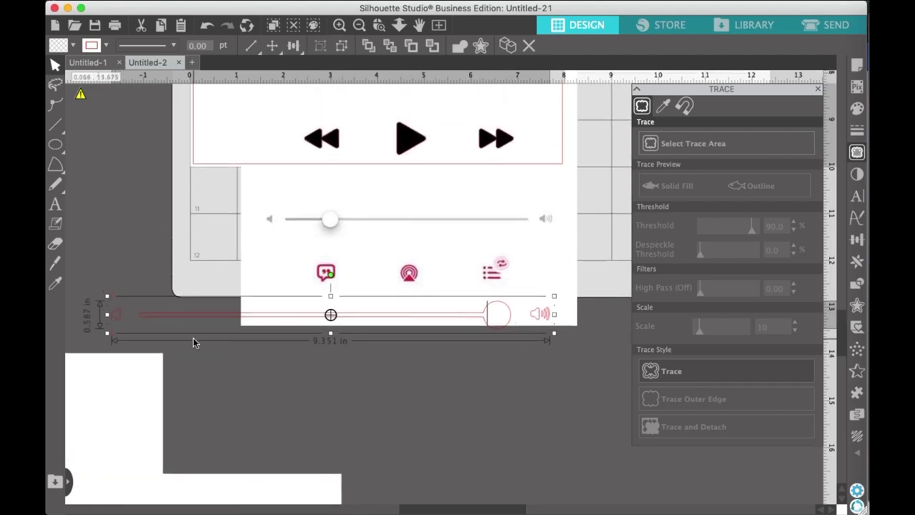
pyautogui.moveTo(107, 333); pyautogui.dragTo(275, 226)
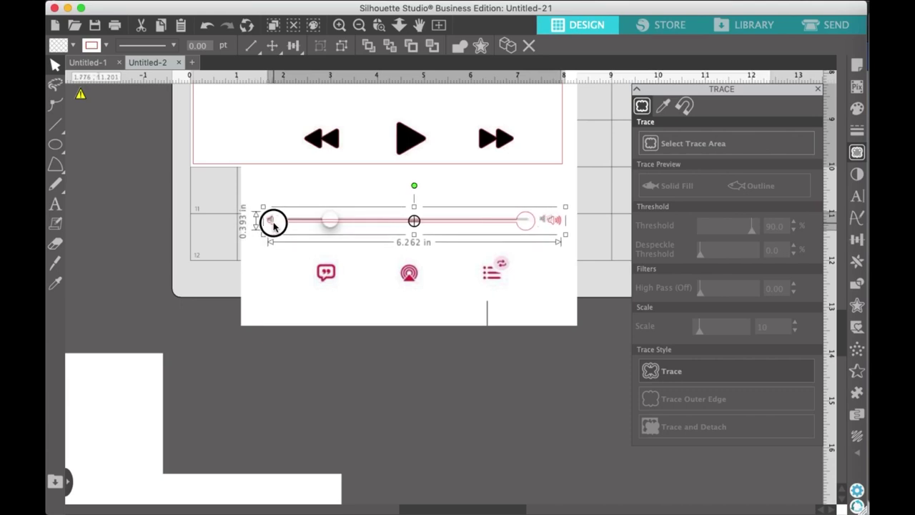
pyautogui.moveTo(274, 226); pyautogui.dragTo(273, 226)
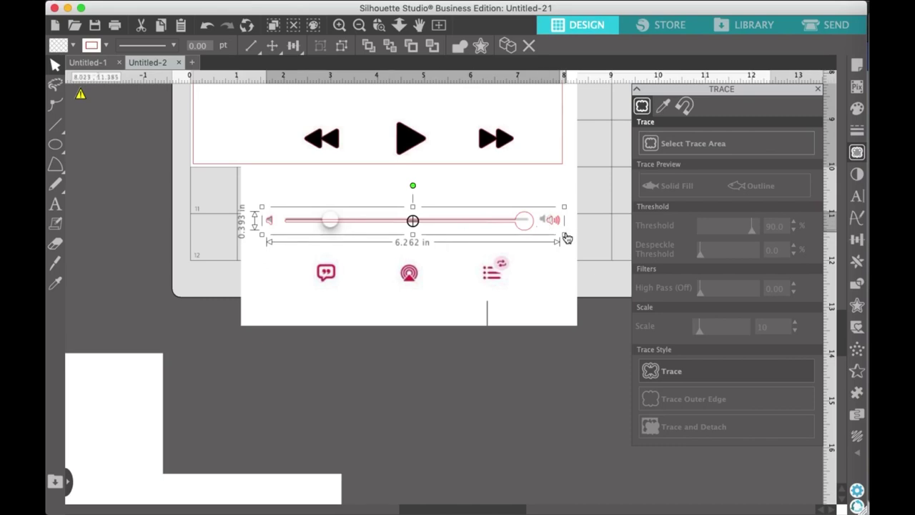
pyautogui.moveTo(566, 233); pyautogui.dragTo(558, 236)
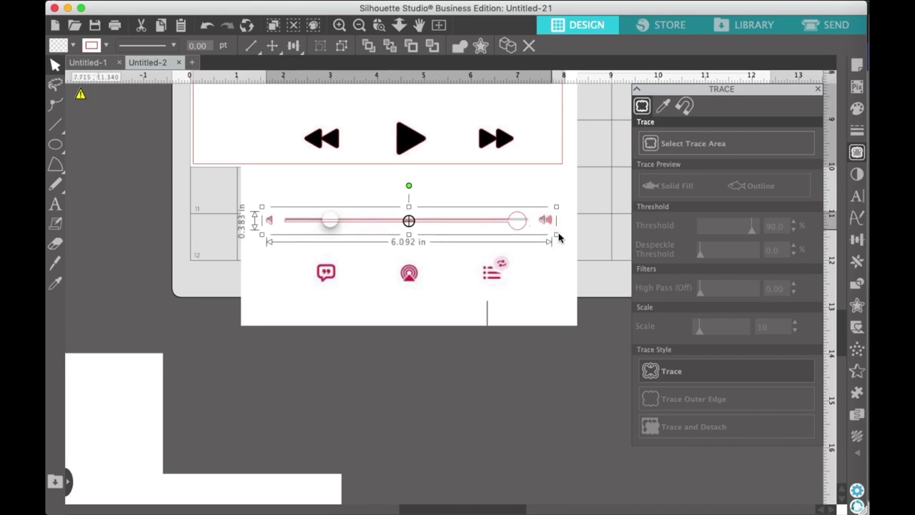
pyautogui.click(492, 353)
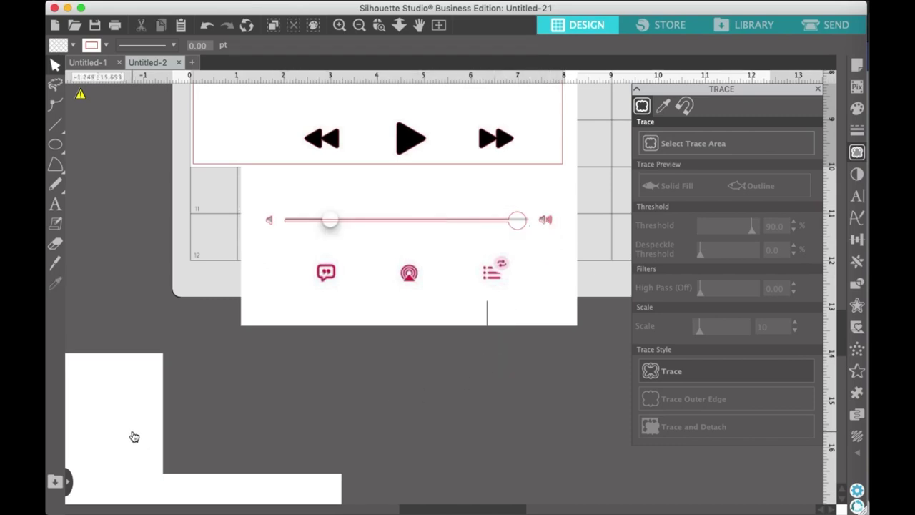
# Move the enlarged icon image below the player screenshot and trace its three bottom icons with a threshold of 76%.
pyautogui.click(439, 414)
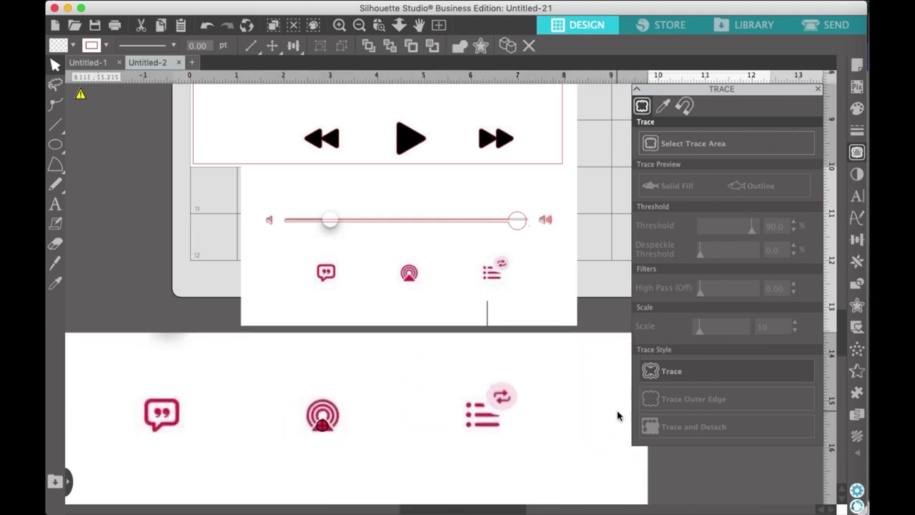
pyautogui.click(701, 151)
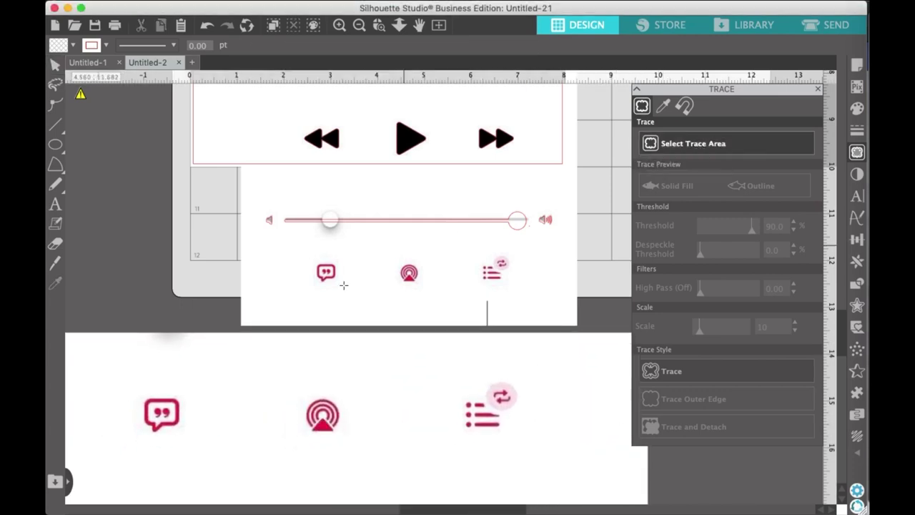
pyautogui.moveTo(124, 374)
pyautogui.mouseDown()
pyautogui.moveTo(127, 388)
pyautogui.moveTo(585, 458)
pyautogui.mouseUp()
pyautogui.moveTo(725, 228); pyautogui.dragTo(743, 236)
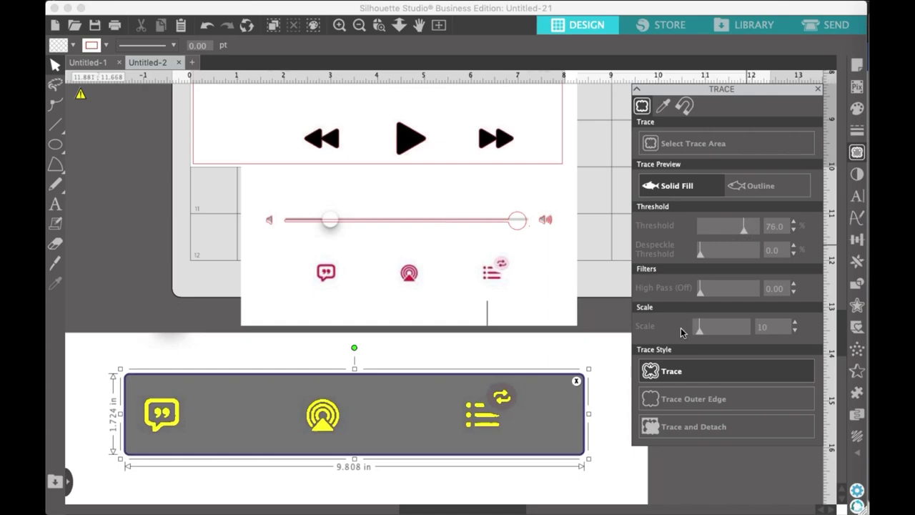
pyautogui.click(672, 375)
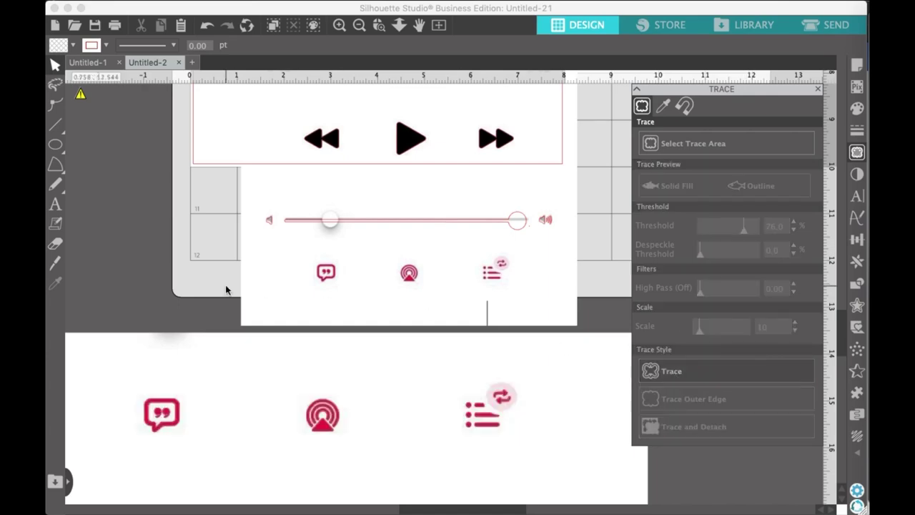
# Draw a circle about 0.58 in across around the repeat symbol in the enlarged icon image.
pyautogui.moveTo(57, 146)
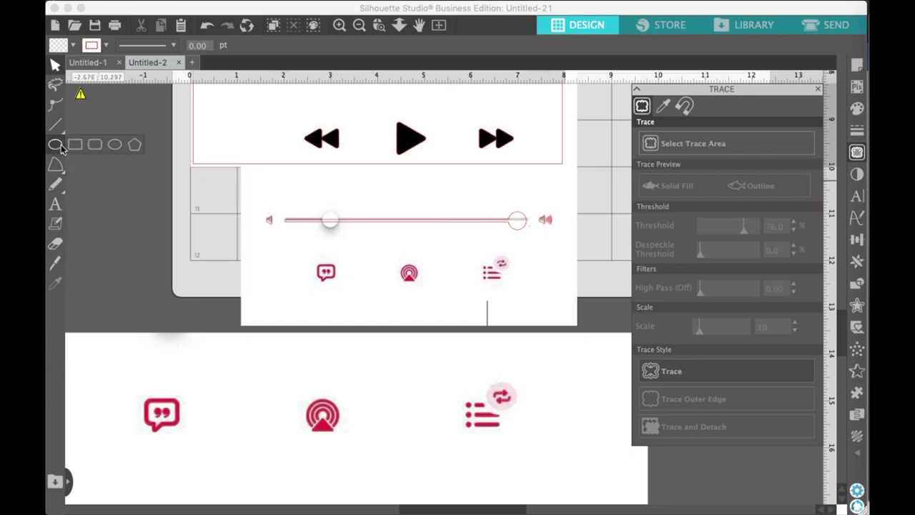
pyautogui.click(115, 144)
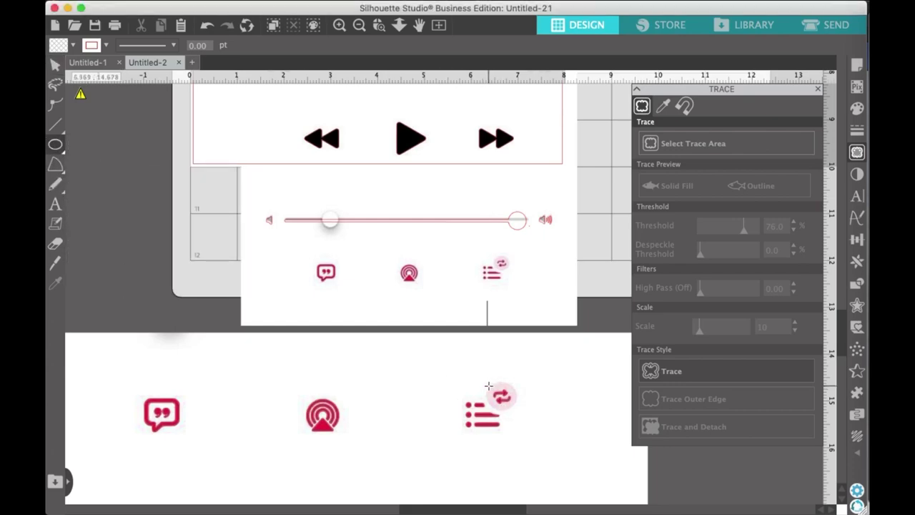
pyautogui.moveTo(489, 386); pyautogui.dragTo(520, 407)
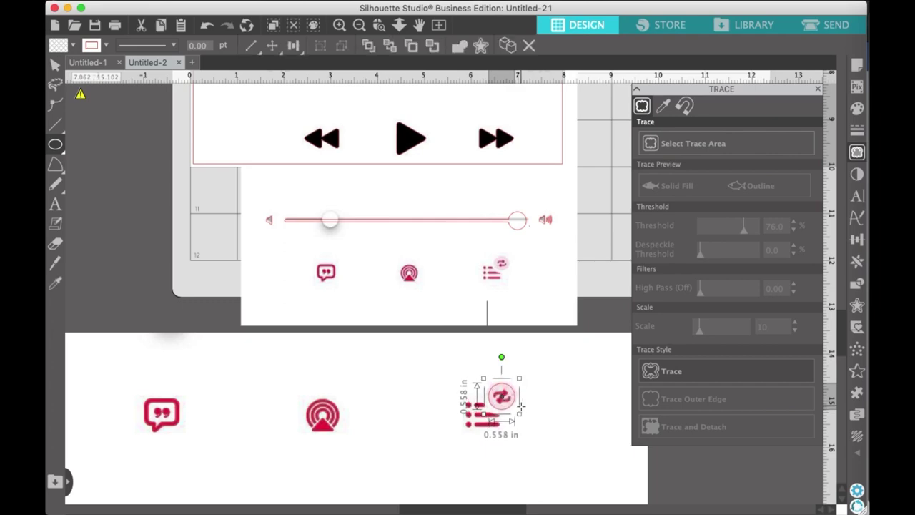
pyautogui.click(55, 65)
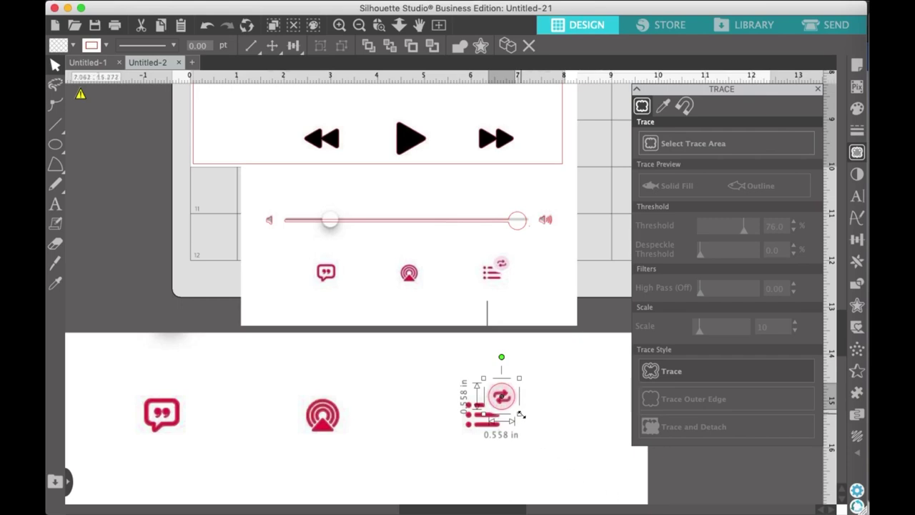
pyautogui.moveTo(520, 415); pyautogui.dragTo(521, 418)
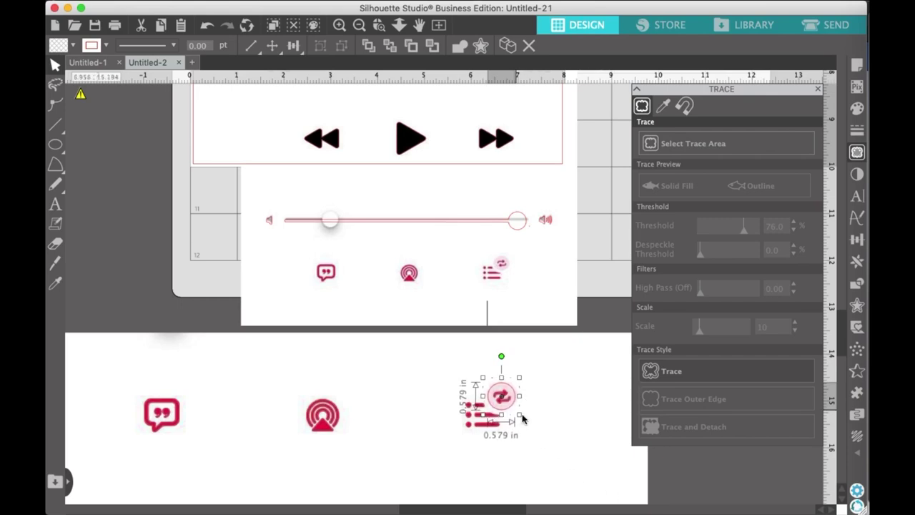
# Group the repeat symbol's circle with the traced bottom icons.
pyautogui.keyDown('shift'); pyautogui.click(472, 429); pyautogui.keyUp('shift')
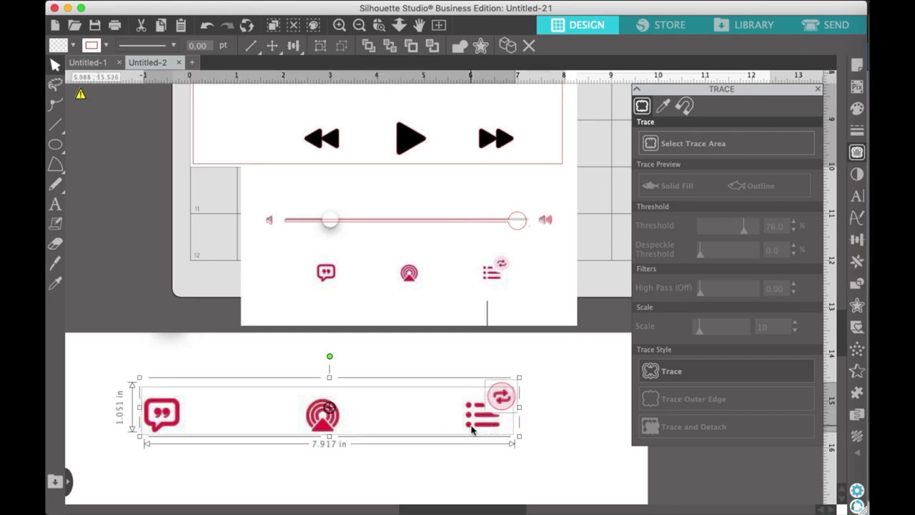
pyautogui.rightClick(472, 429)
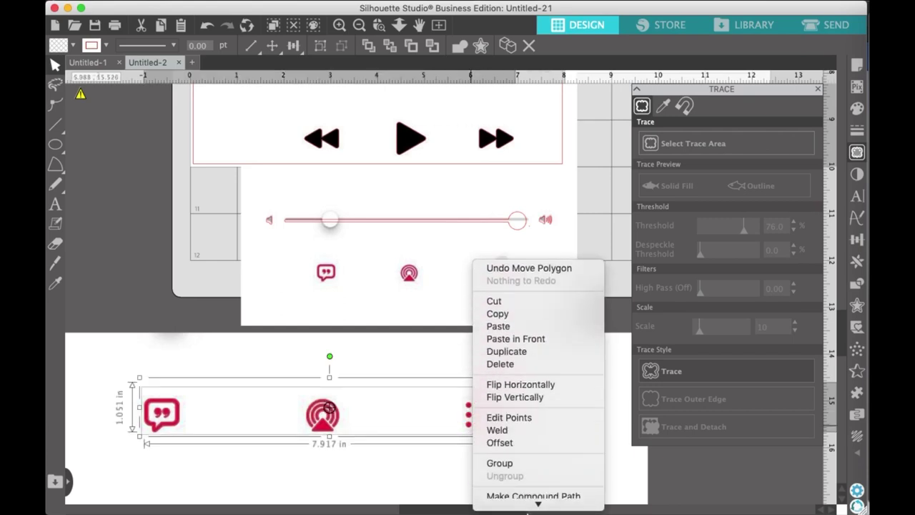
pyautogui.click(532, 408)
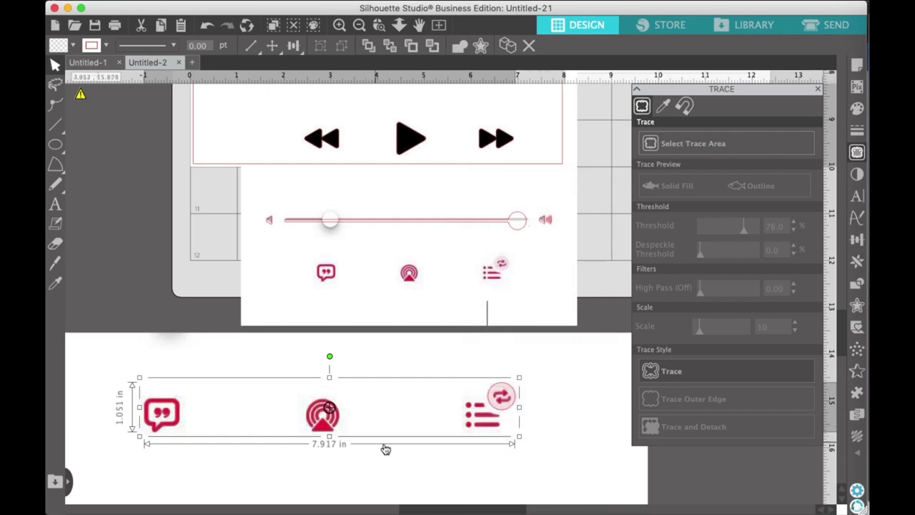
# Scale the icon group down to about 4.2 in wide over the screenshot's bottom icons and move the enlarged image aside.
pyautogui.moveTo(520, 436); pyautogui.dragTo(515, 291)
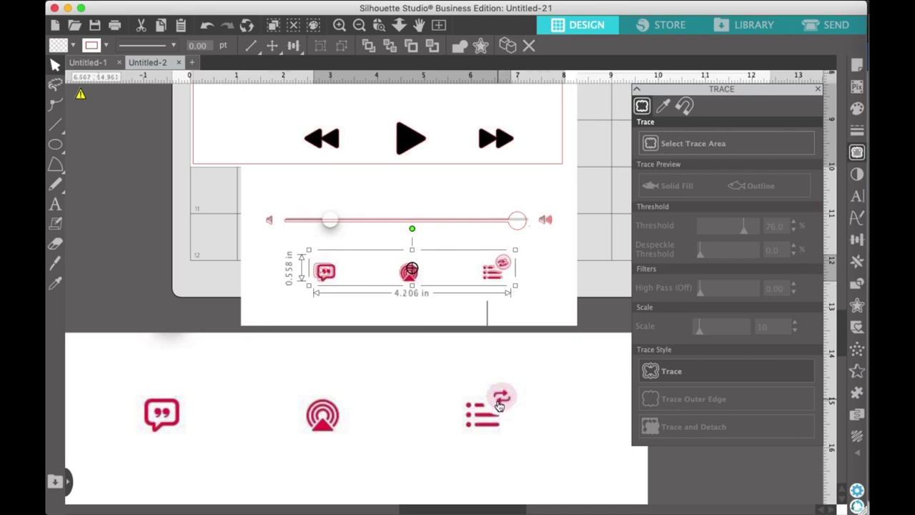
pyautogui.hscroll(-3, 211, 408)
pyautogui.click(435, 382)
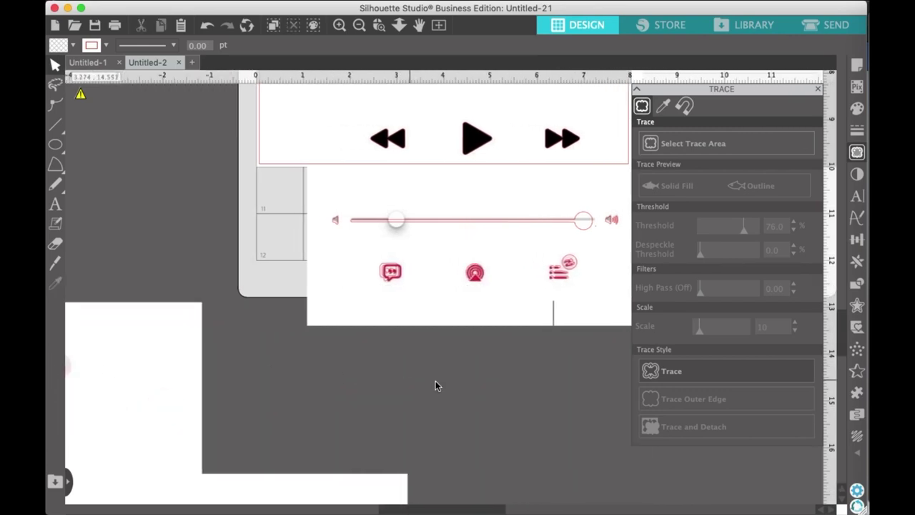
# Add the text "0:48" and scale it to about 0.6 in wide over the elapsed time below the progress bar.
pyautogui.scroll(5, 459, 388)
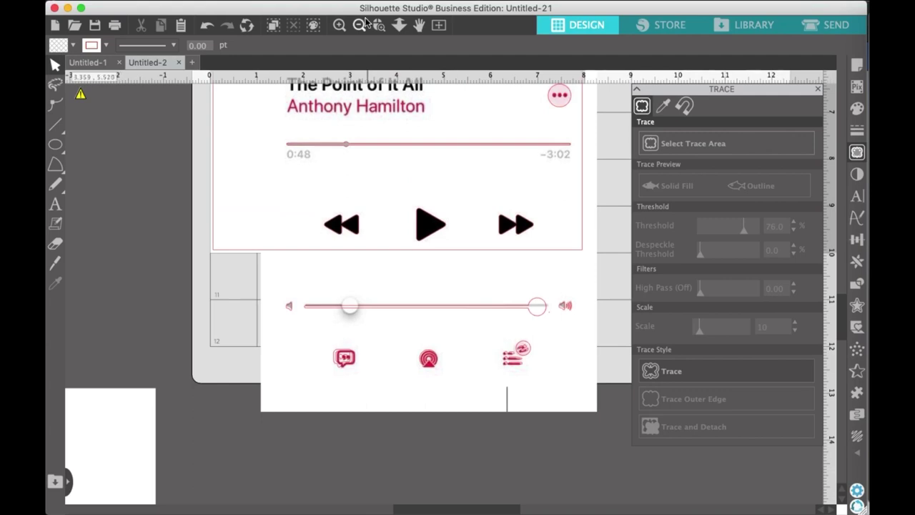
pyautogui.scroll(4, 359, 169)
pyautogui.hscroll(2, 359, 169)
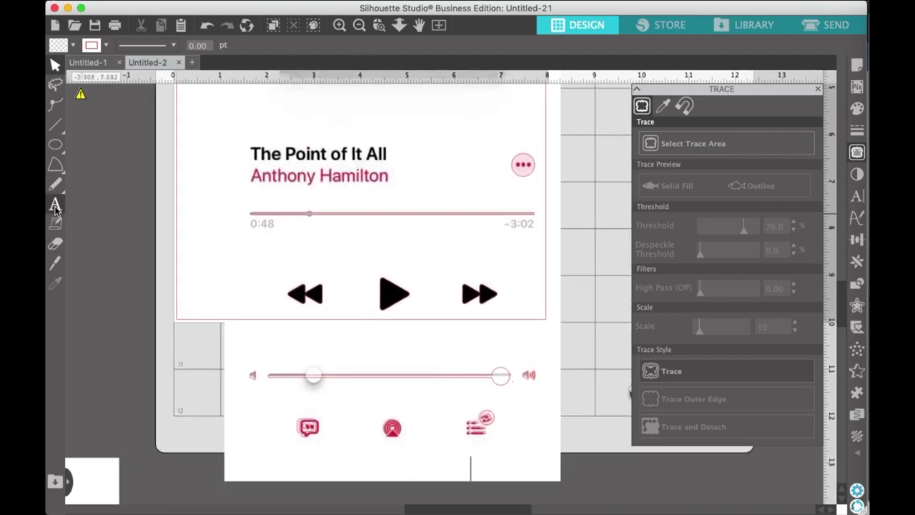
pyautogui.click(56, 205)
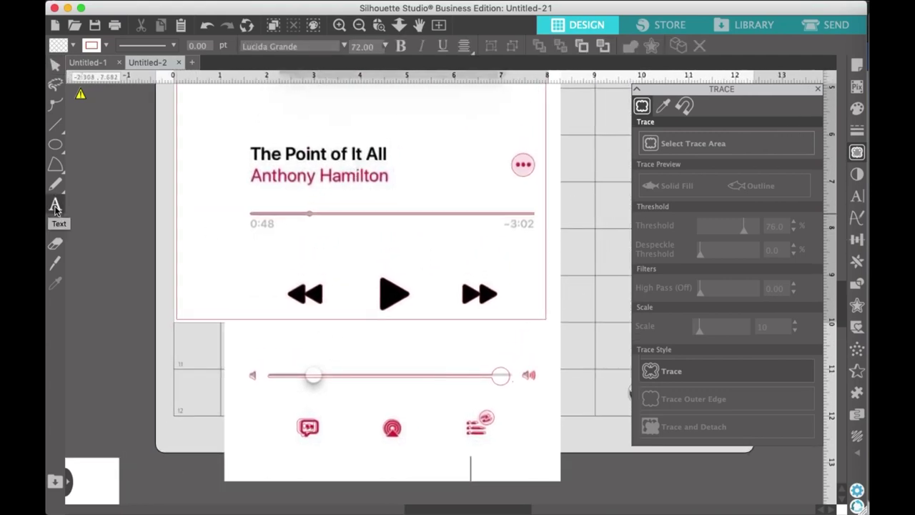
pyautogui.click(253, 228)
pyautogui.write('0')
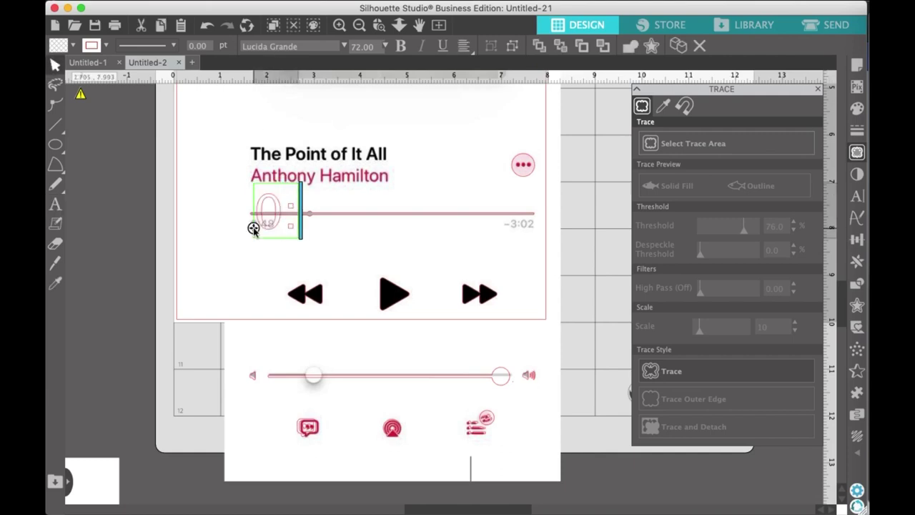
pyautogui.write(':48')
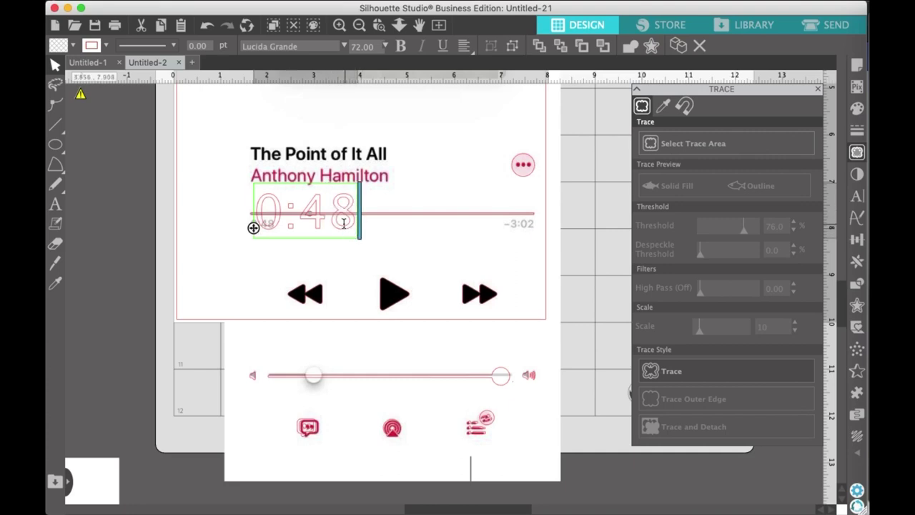
pyautogui.click(145, 243)
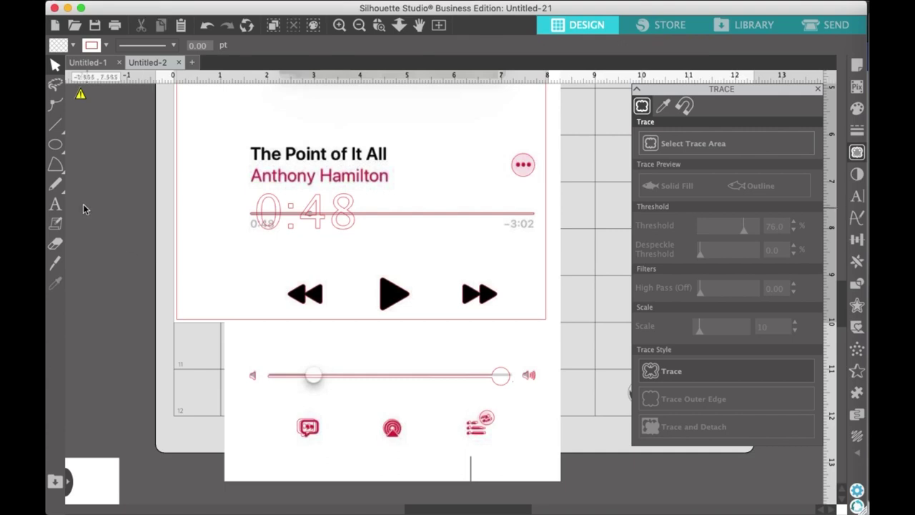
pyautogui.click(350, 229)
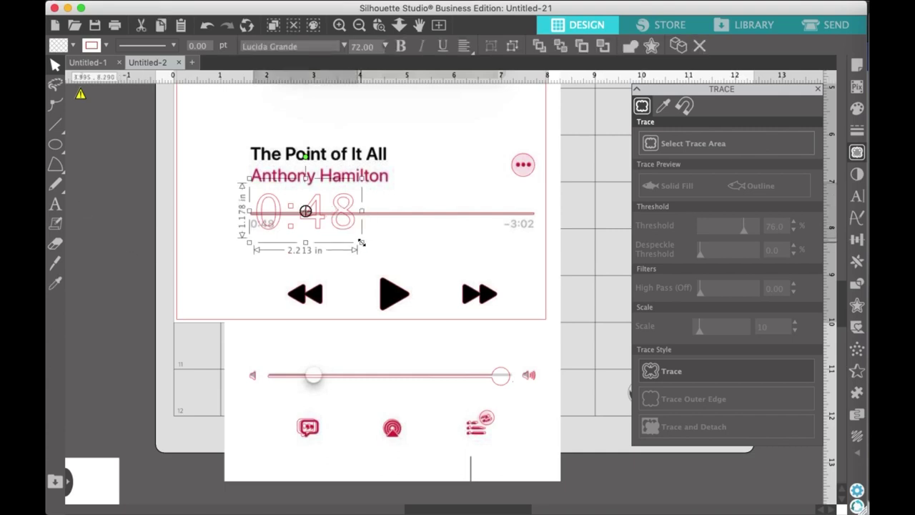
pyautogui.moveTo(361, 242); pyautogui.dragTo(282, 238)
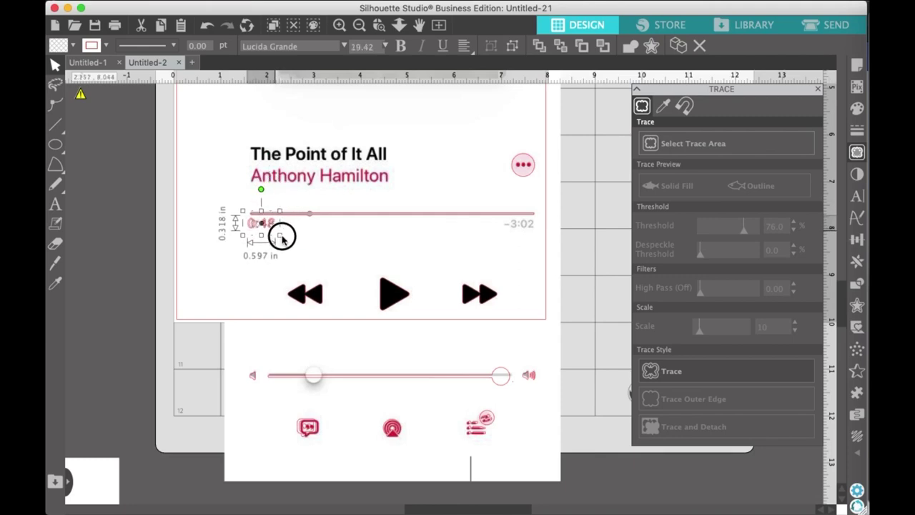
# Duplicate the elapsed time text and place the copy over the remaining time at the other end of the progress bar.
pyautogui.rightClick(276, 226)
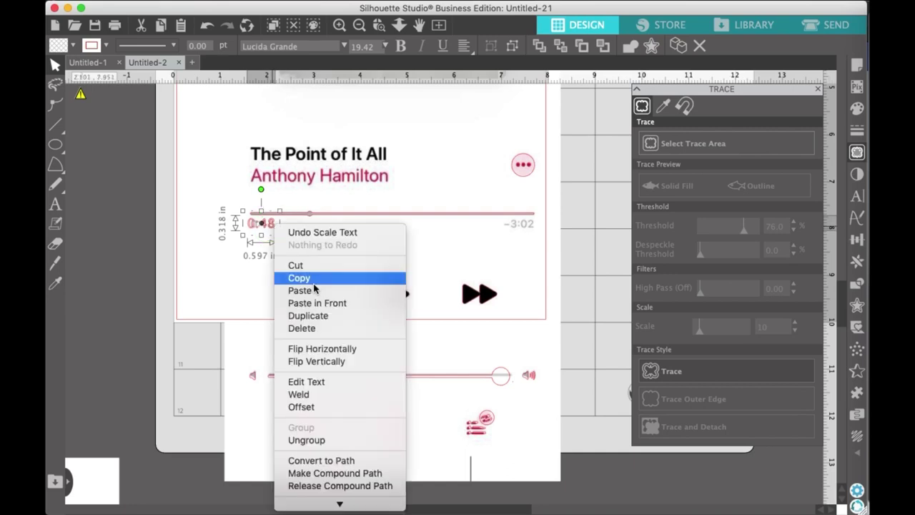
pyautogui.click(332, 316)
pyautogui.moveTo(284, 226); pyautogui.dragTo(531, 227)
# Change the duplicated time text to "-3:02" and align it with the remaining time in the screenshot.
pyautogui.doubleClick(530, 226)
pyautogui.press('BackSpace')
pyautogui.press('BackSpace')
pyautogui.press('BackSpace')
pyautogui.press('BackSpace')
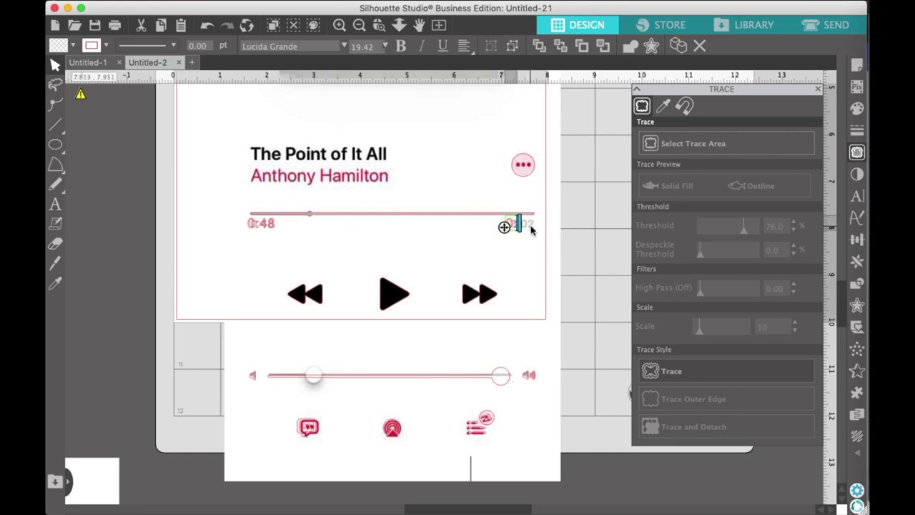
pyautogui.write('-3:02')
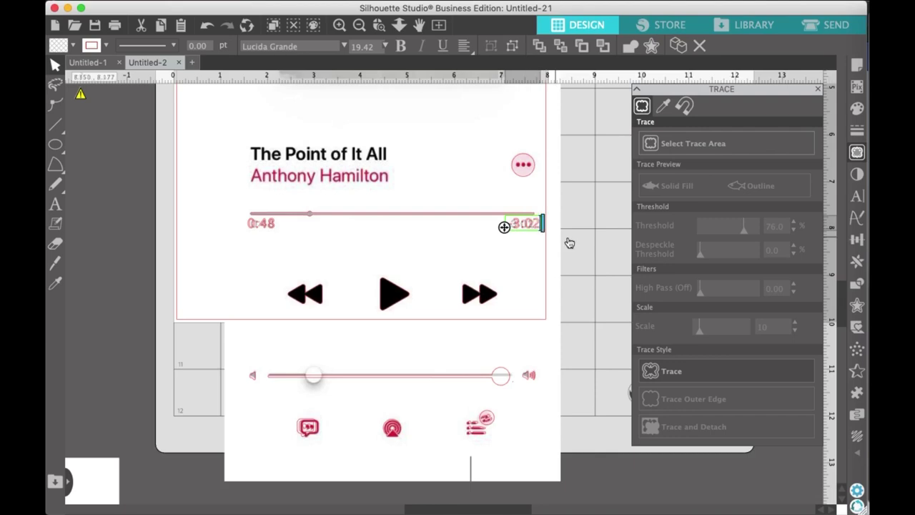
pyautogui.click(578, 241)
pyautogui.click(537, 225)
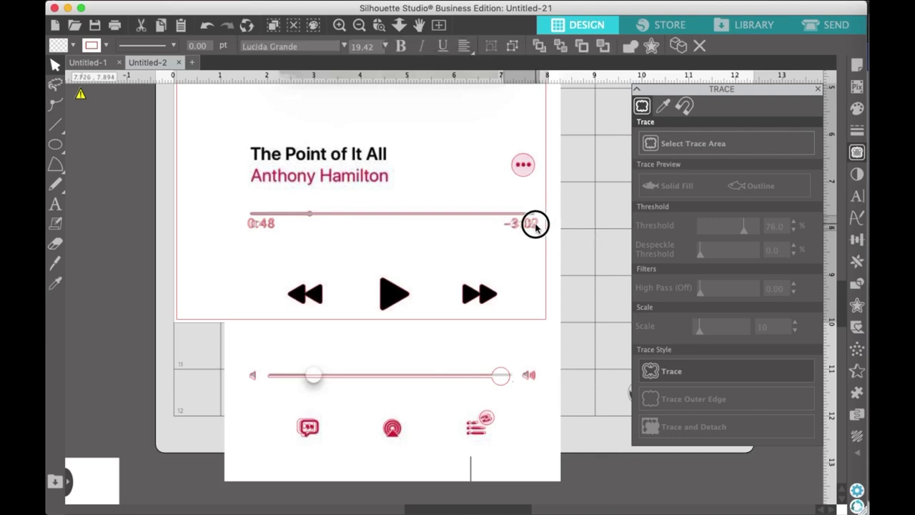
pyautogui.click(551, 235)
# Add the text "The Point of It All" at the song title in the screenshot.
pyautogui.scroll(2, 612, 232)
pyautogui.hscroll(-2, 612, 232)
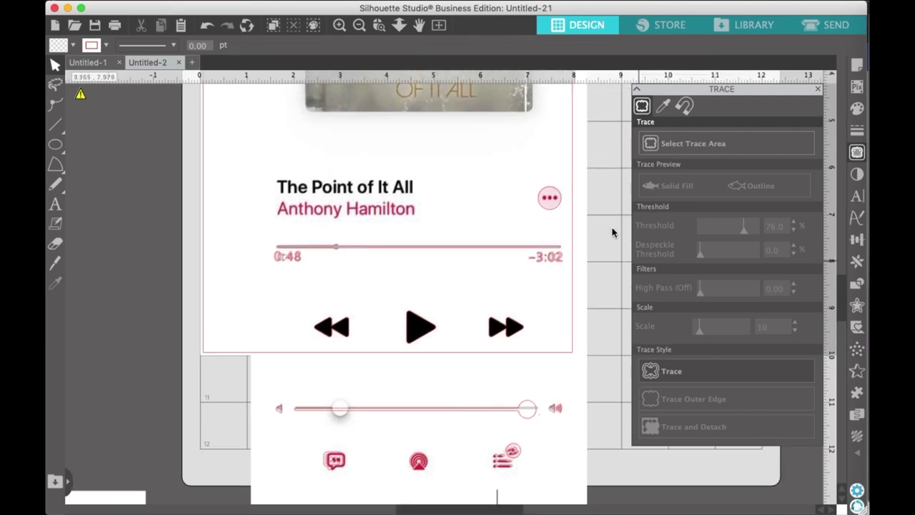
pyautogui.click(55, 204)
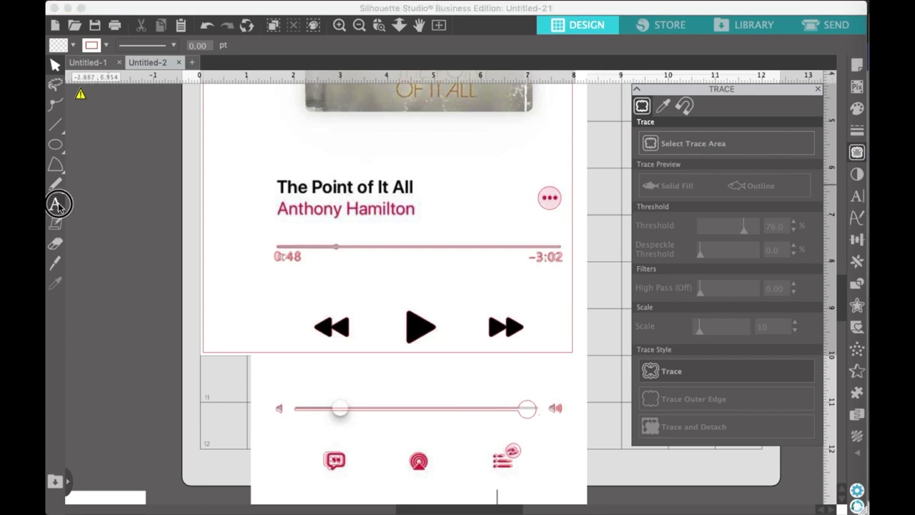
pyautogui.click(280, 191)
pyautogui.write('The Po')
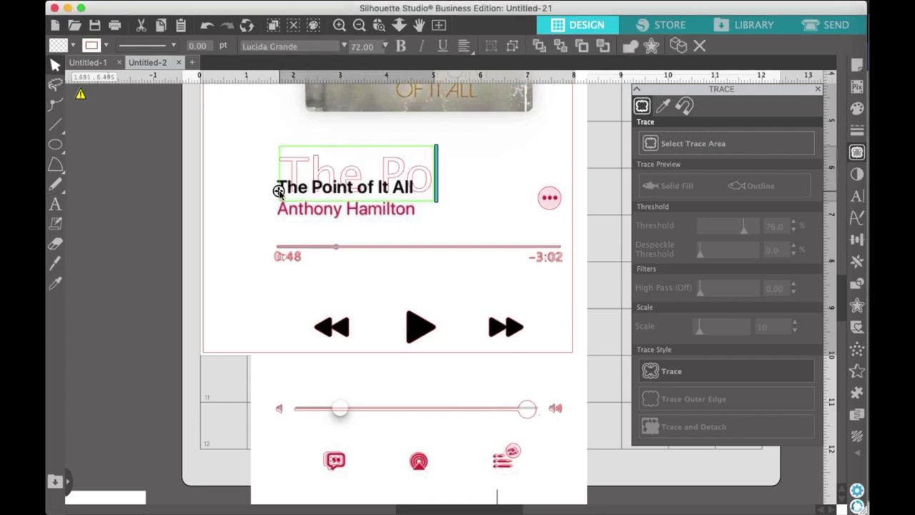
pyautogui.write('int of It')
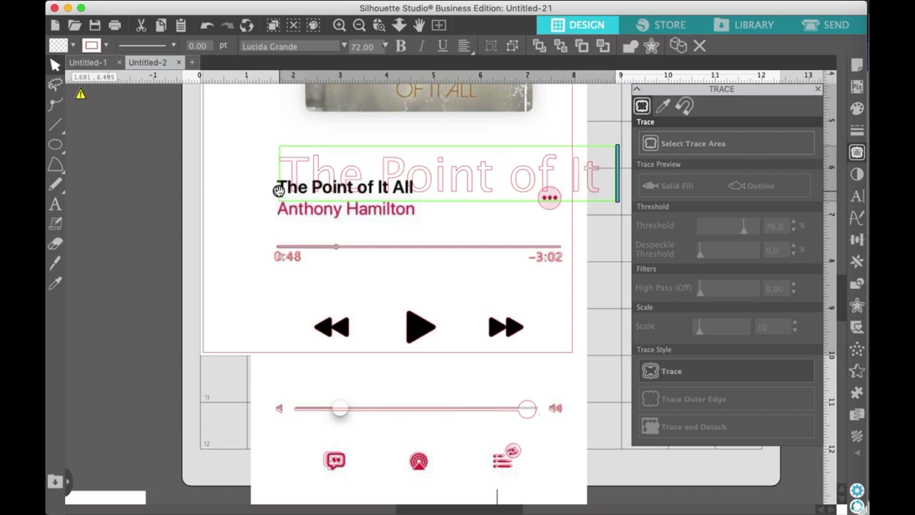
pyautogui.write(' All')
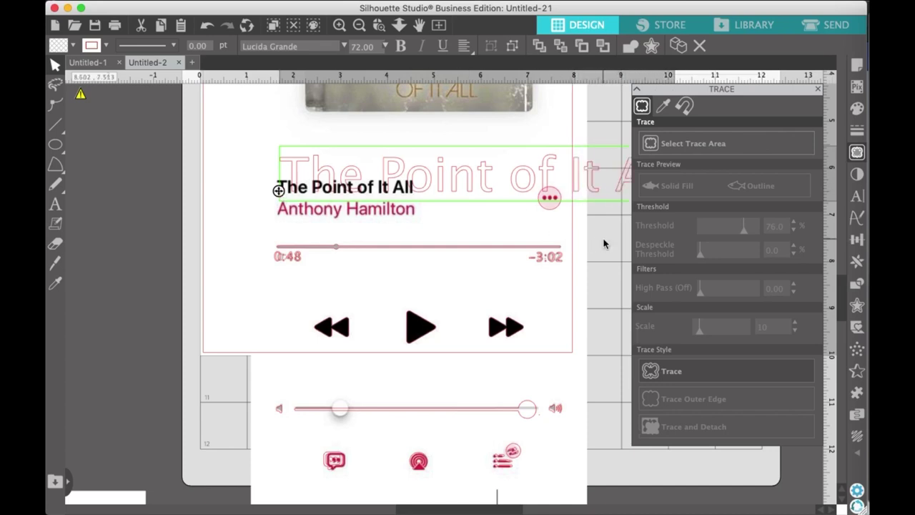
pyautogui.click(603, 243)
# Scale the song title text down to about 3.1 in wide and place it over the title in the screenshot.
pyautogui.hscroll(5, 602, 243)
pyautogui.click(562, 196)
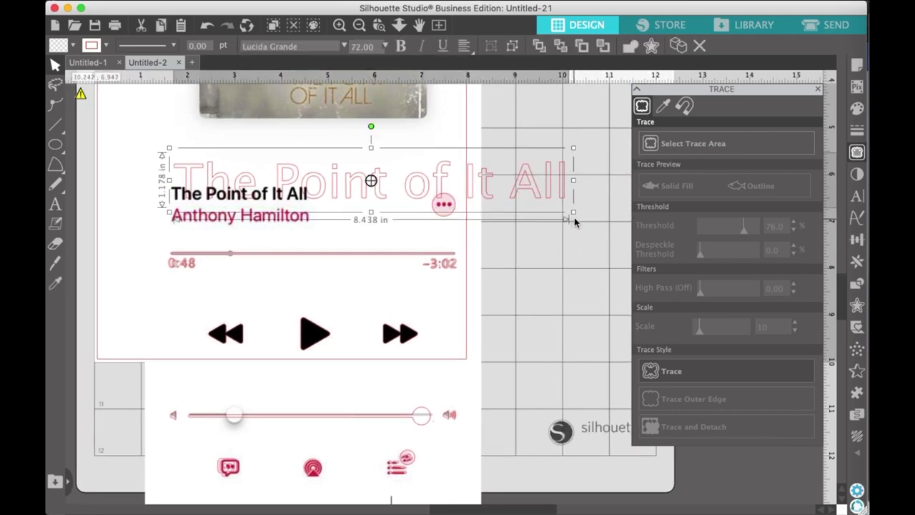
pyautogui.moveTo(574, 212); pyautogui.dragTo(319, 227)
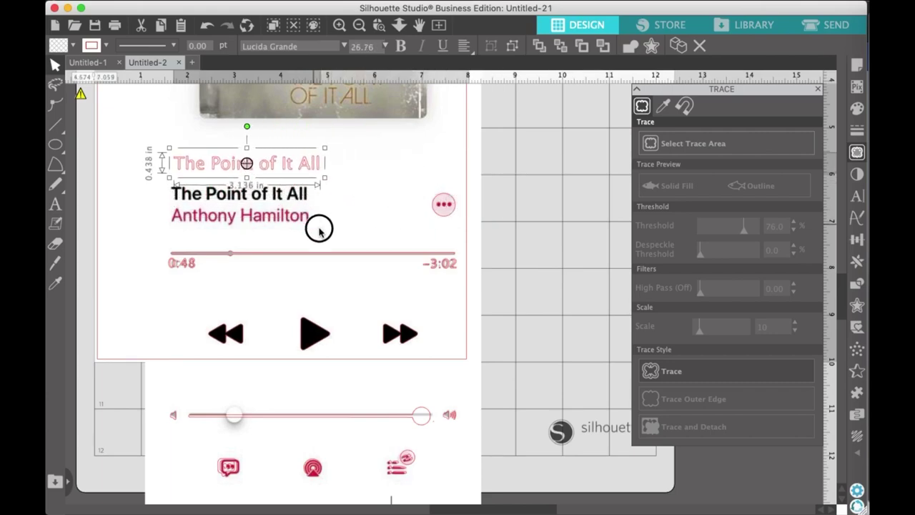
pyautogui.click(320, 172)
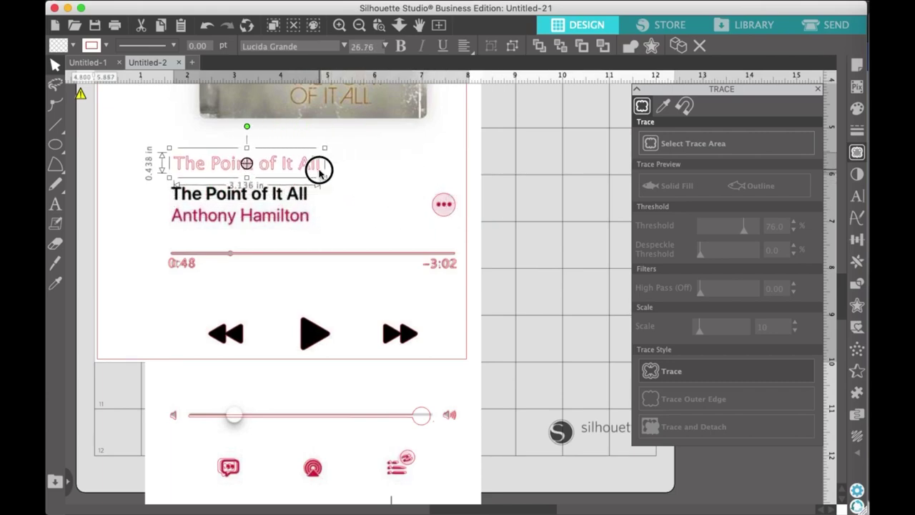
pyautogui.moveTo(320, 172); pyautogui.dragTo(314, 202)
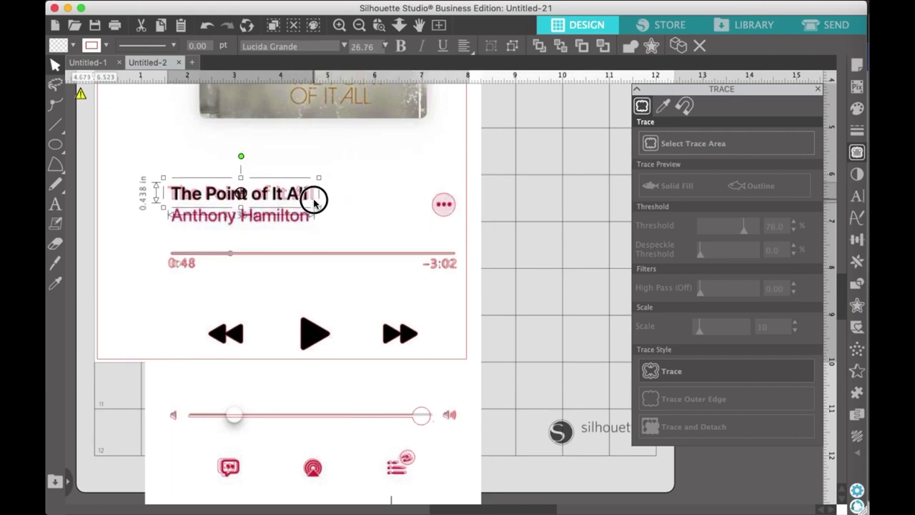
pyautogui.click(84, 206)
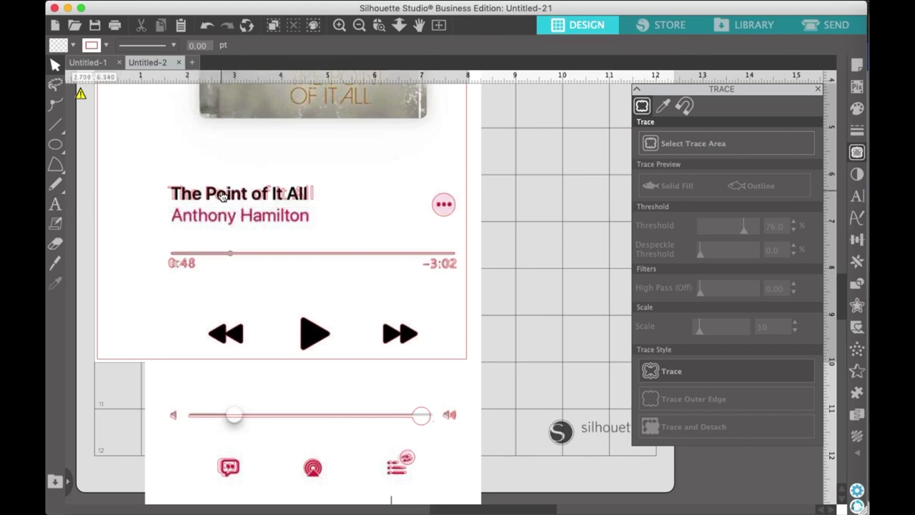
pyautogui.click(315, 195)
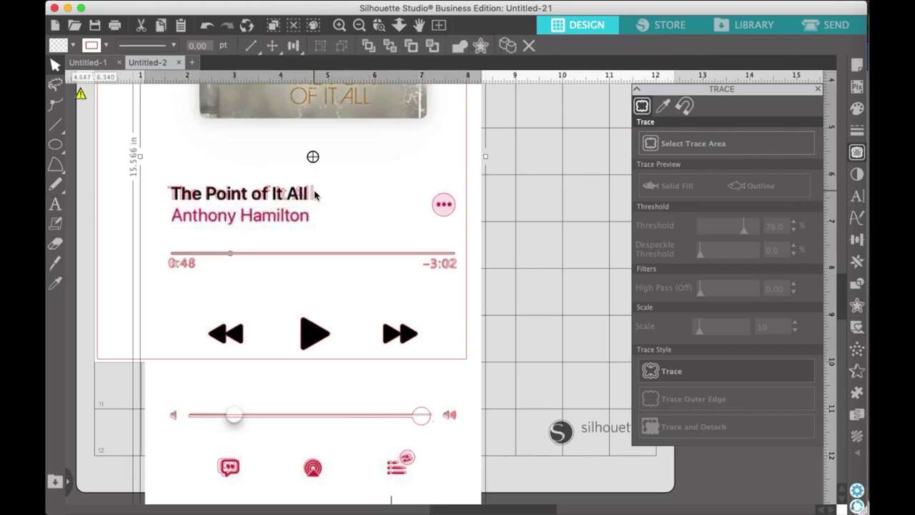
# Add the text "Anthony Hamilton" and scale it to about 3.1 in wide over the artist line in the screenshot.
pyautogui.click(57, 206)
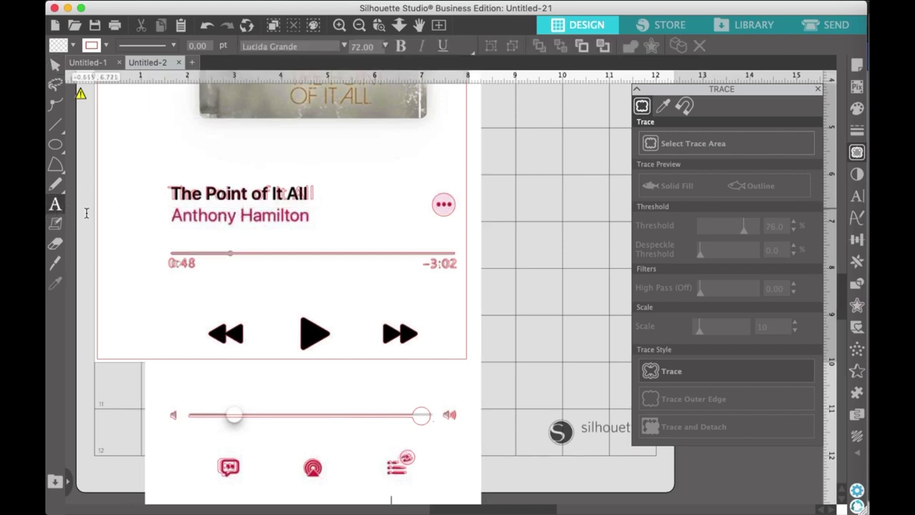
pyautogui.click(186, 235)
pyautogui.write('Anthony Ha')
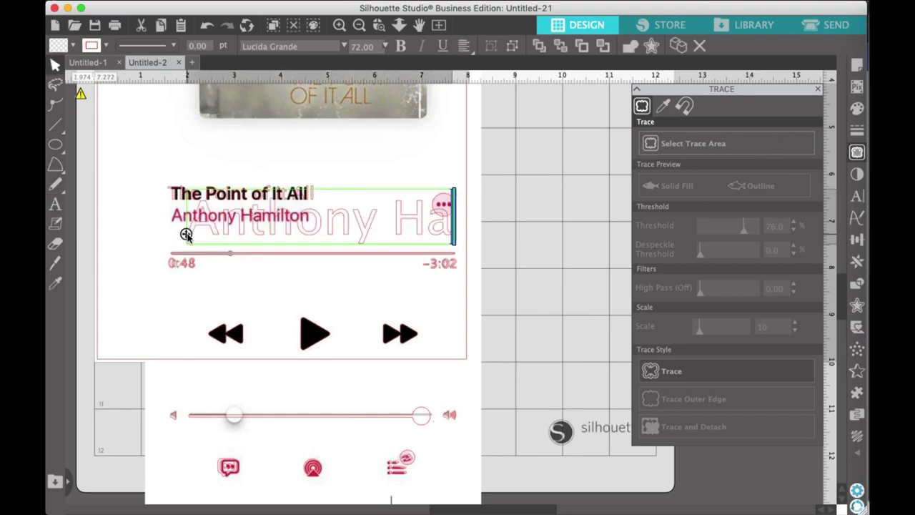
pyautogui.write('milton')
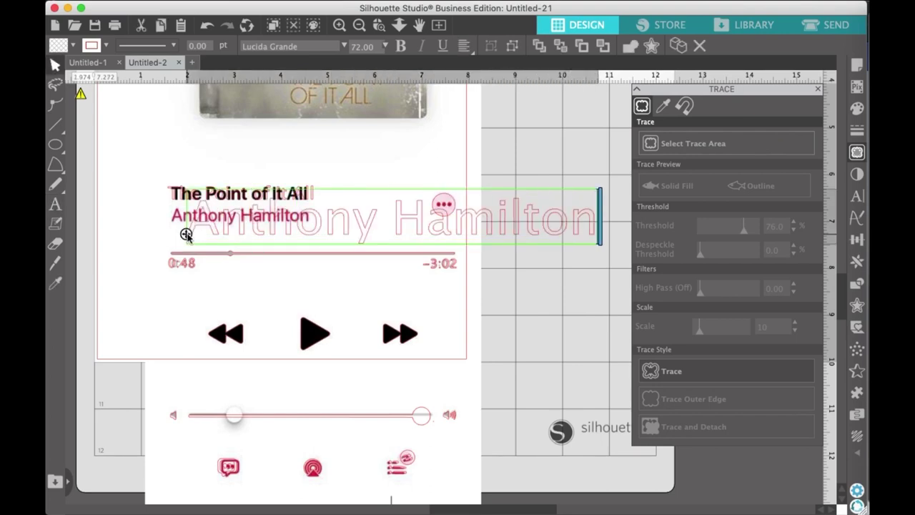
pyautogui.click(536, 278)
pyautogui.click(570, 237)
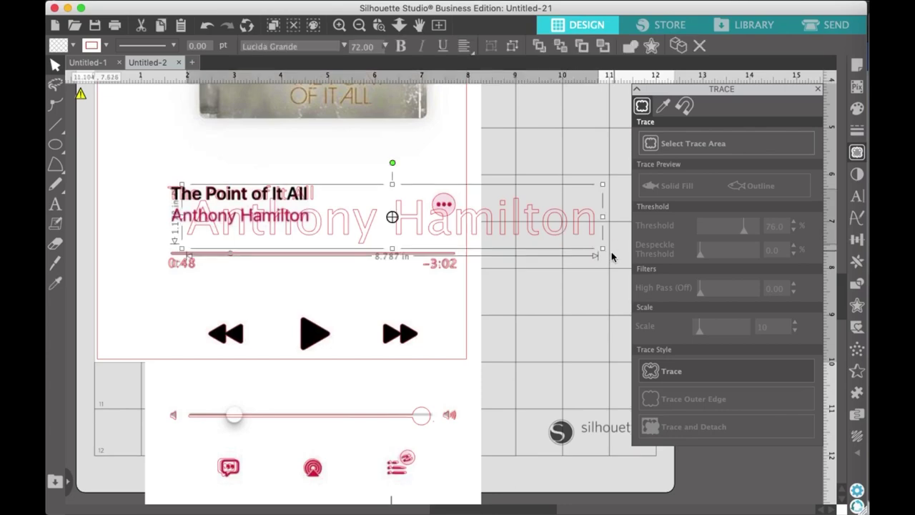
pyautogui.moveTo(603, 248); pyautogui.dragTo(318, 239)
# Move the music player screenshot off the page so that only the recreated elements remain on it.
pyautogui.scroll(5, 518, 235)
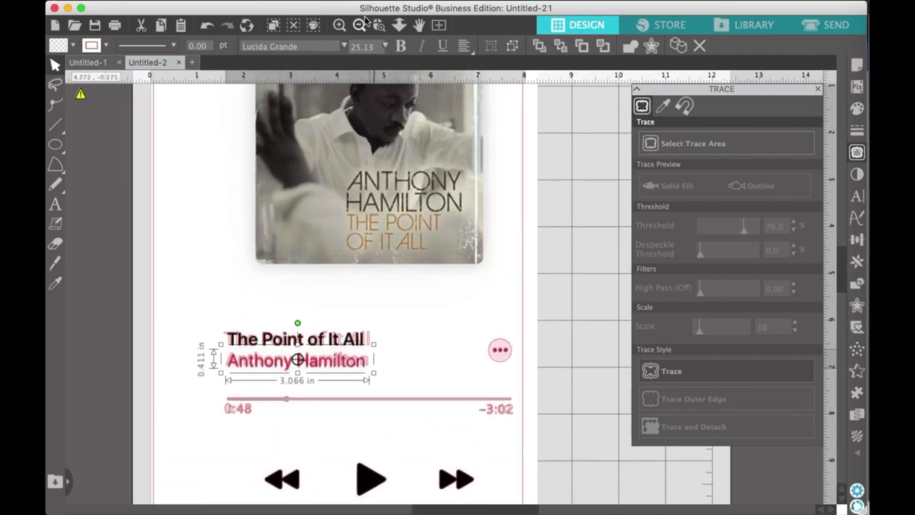
pyautogui.click(362, 23)
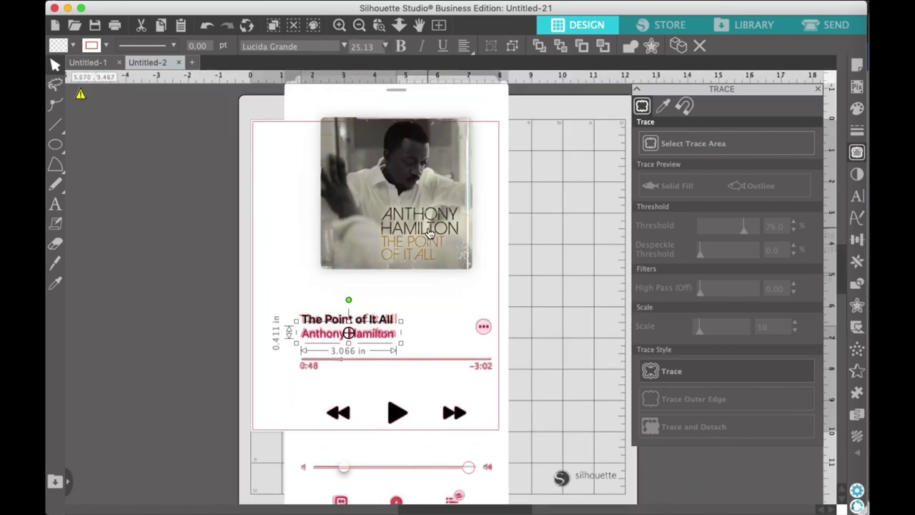
pyautogui.scroll(-2, 582, 282)
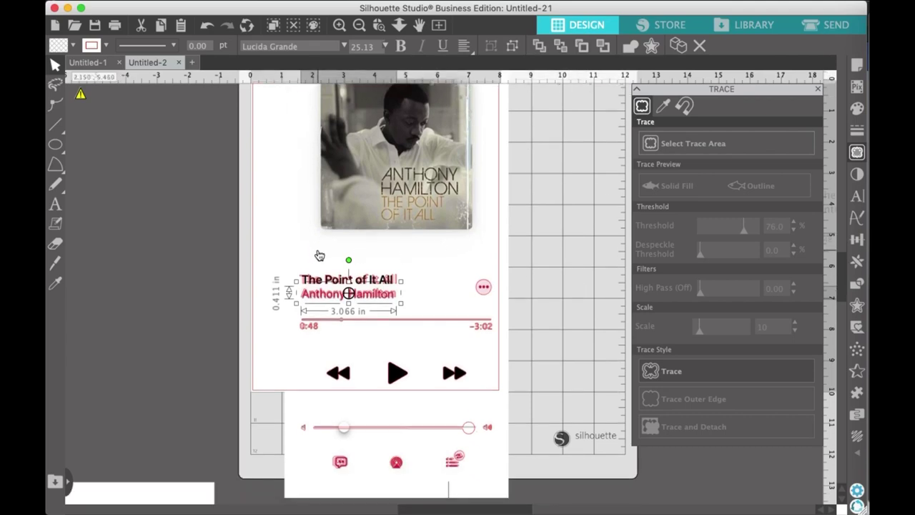
pyautogui.scroll(3, 231, 219)
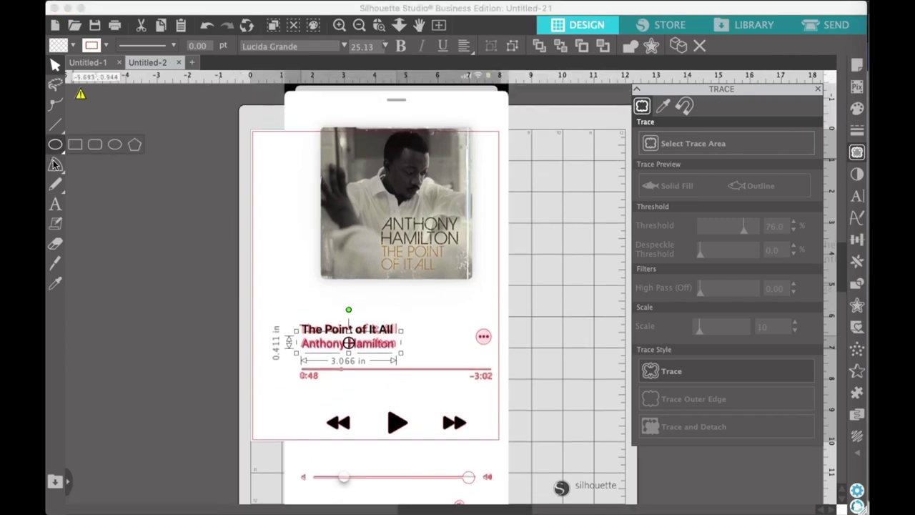
pyautogui.moveTo(55, 164)
pyautogui.click(174, 283)
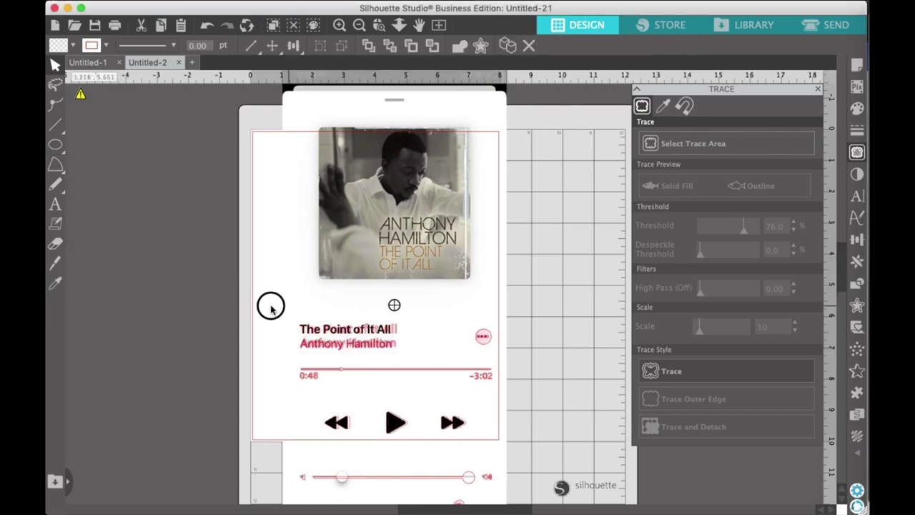
pyautogui.moveTo(271, 308); pyautogui.dragTo(50, 296)
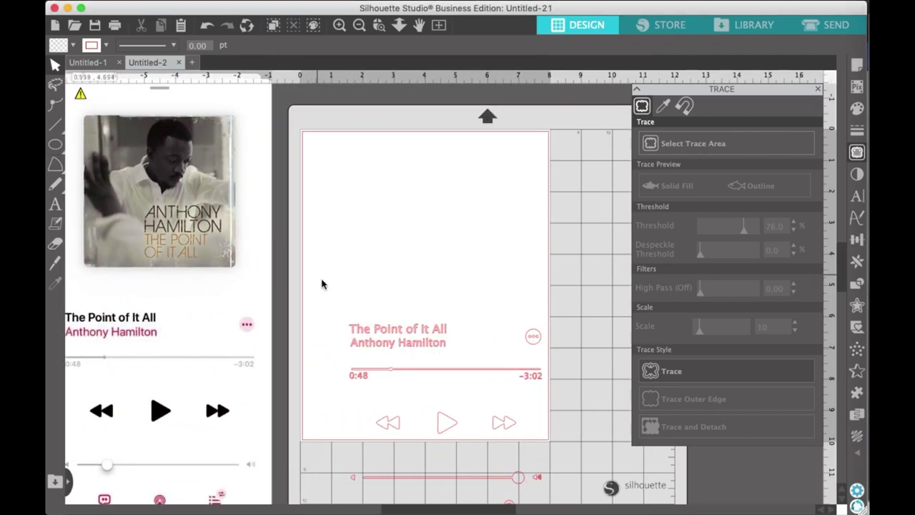
# Fill all recreated player text, controls and icons with black and group them.
pyautogui.moveTo(323, 285)
pyautogui.mouseDown()
pyautogui.moveTo(388, 408)
pyautogui.moveTo(526, 481)
pyautogui.moveTo(534, 508)
pyautogui.moveTo(550, 480)
pyautogui.mouseUp()
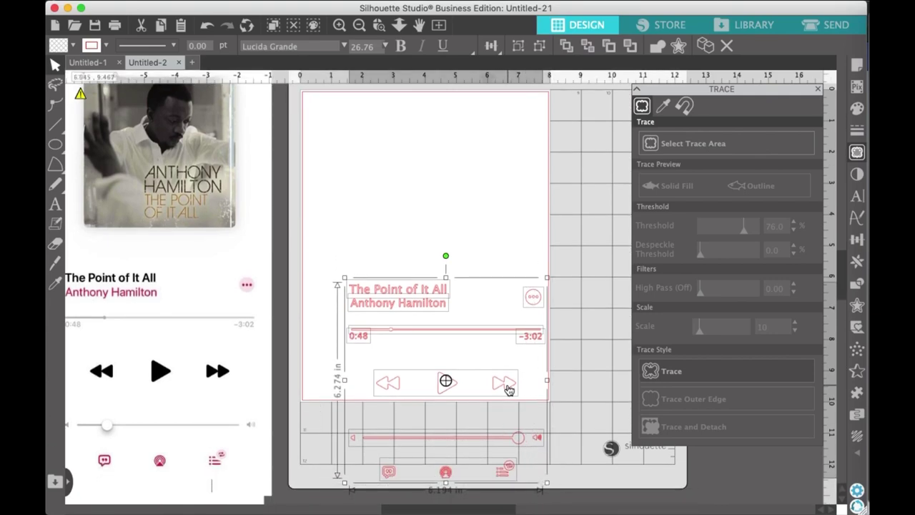
pyautogui.click(75, 47)
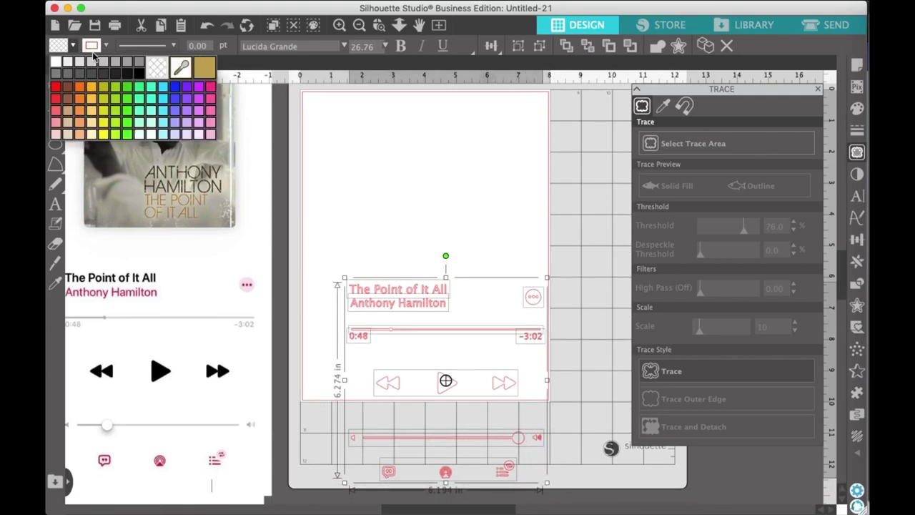
pyautogui.click(136, 73)
pyautogui.rightClick(574, 317)
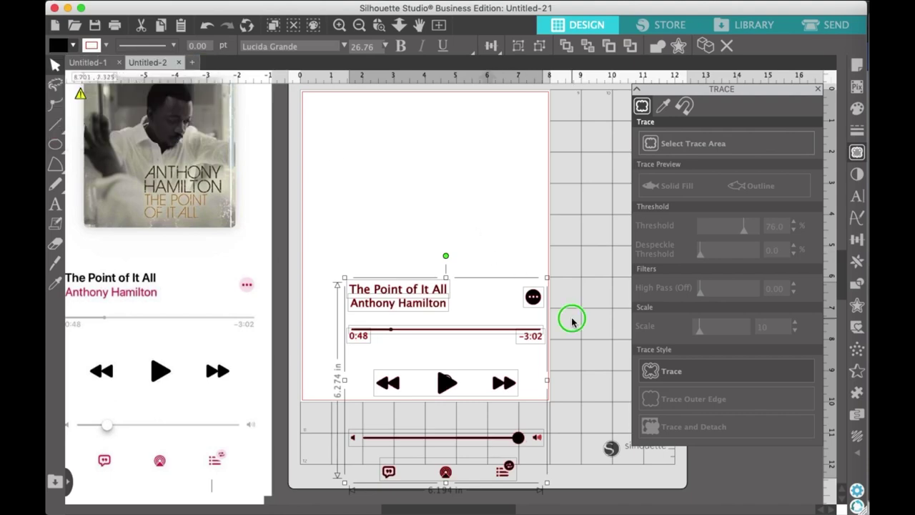
pyautogui.click(624, 420)
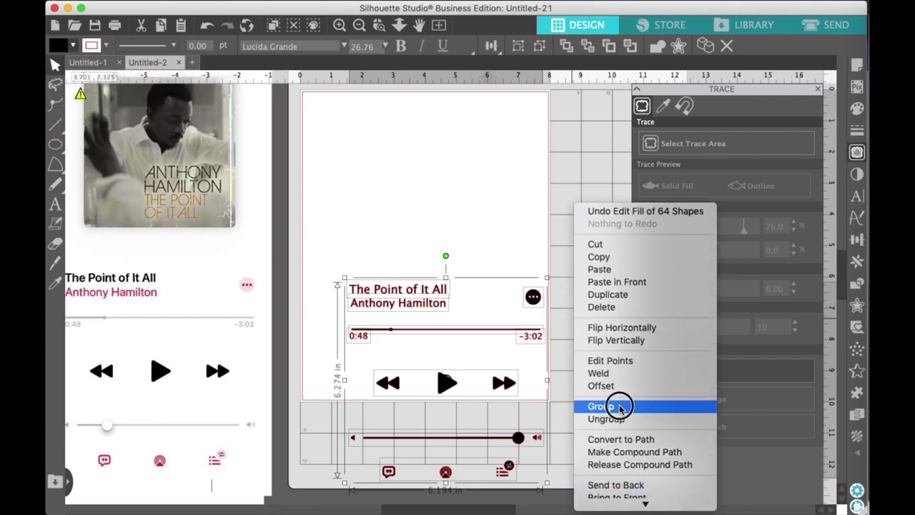
# Scale the player group down to about 6 in wide and move it inside the lower part of the page rectangle.
pyautogui.moveTo(547, 486); pyautogui.dragTo(557, 466)
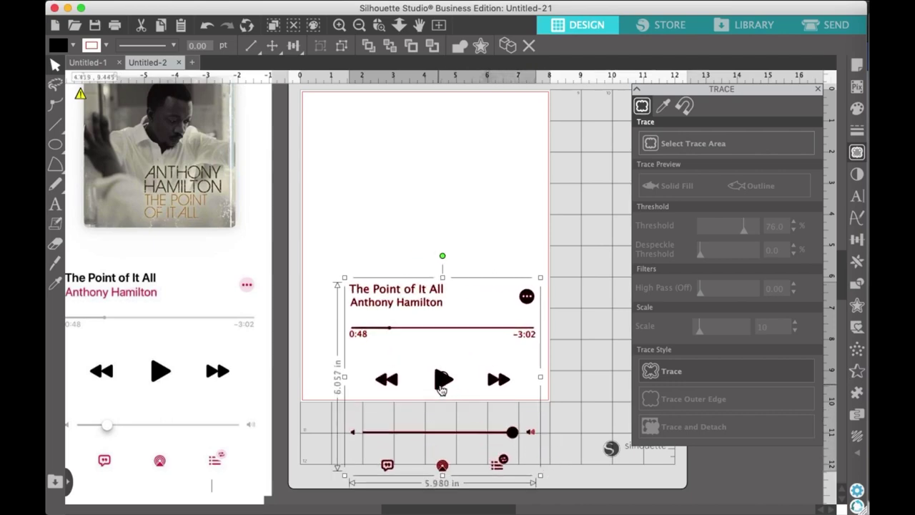
pyautogui.moveTo(443, 389); pyautogui.dragTo(417, 304)
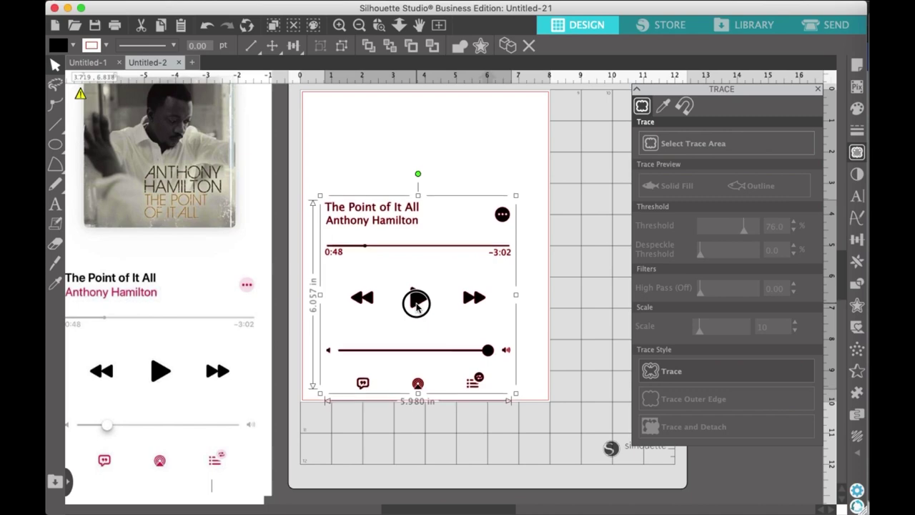
pyautogui.scroll(3, 552, 237)
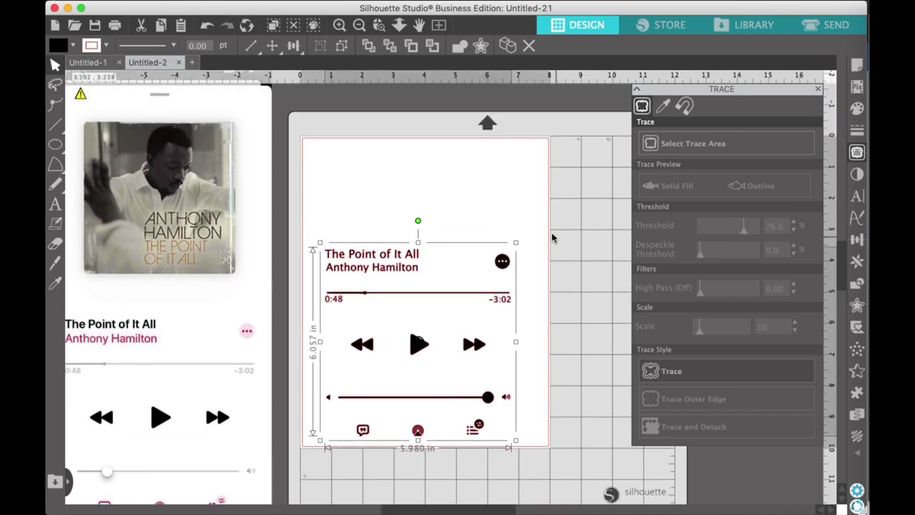
# Scale the player group proportionally to about 5.3 in wide and centre it horizontally in the lower part of the rectangle.
pyautogui.moveTo(517, 242); pyautogui.dragTo(499, 265)
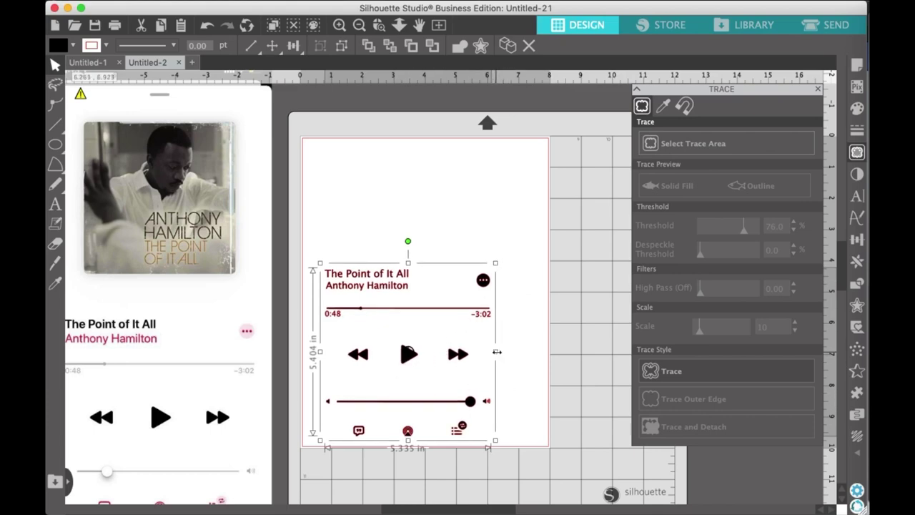
pyautogui.moveTo(497, 352); pyautogui.dragTo(556, 355)
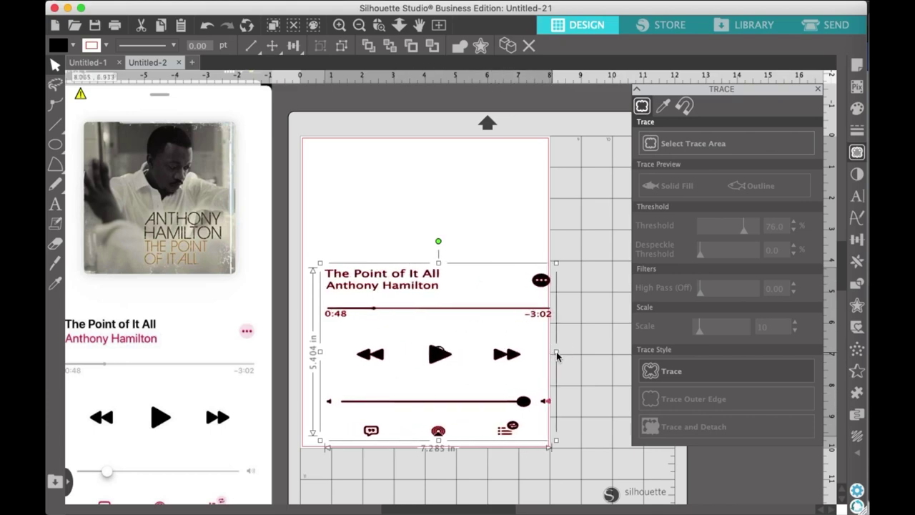
pyautogui.press('super+z')
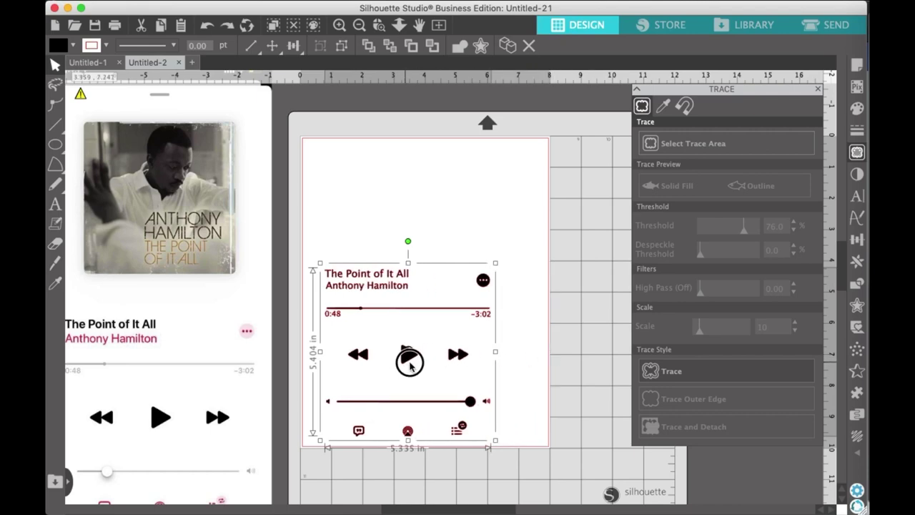
pyautogui.moveTo(406, 366); pyautogui.dragTo(417, 364)
pyautogui.click(588, 314)
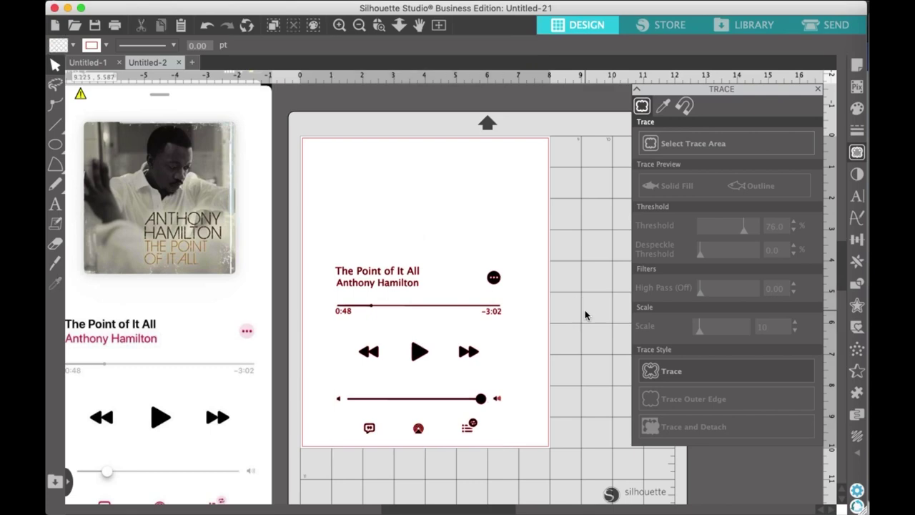
# Draw a wide rectangle as the album art placeholder above the song title, inside the page rectangle.
pyautogui.click(57, 159)
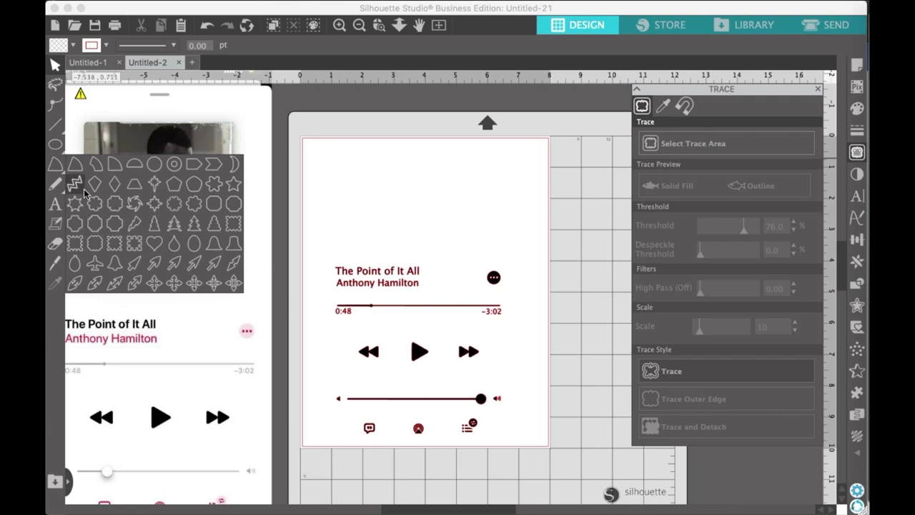
pyautogui.click(55, 144)
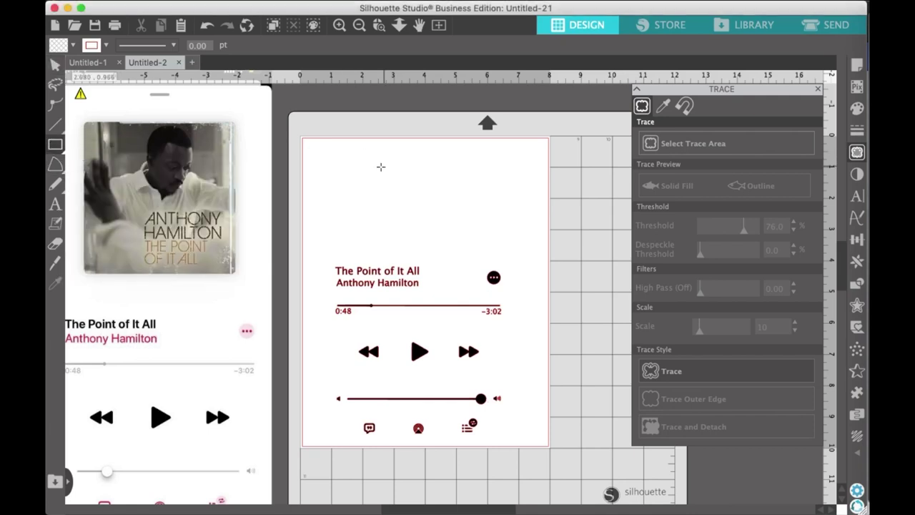
pyautogui.moveTo(360, 154); pyautogui.dragTo(498, 263)
pyautogui.click(599, 326)
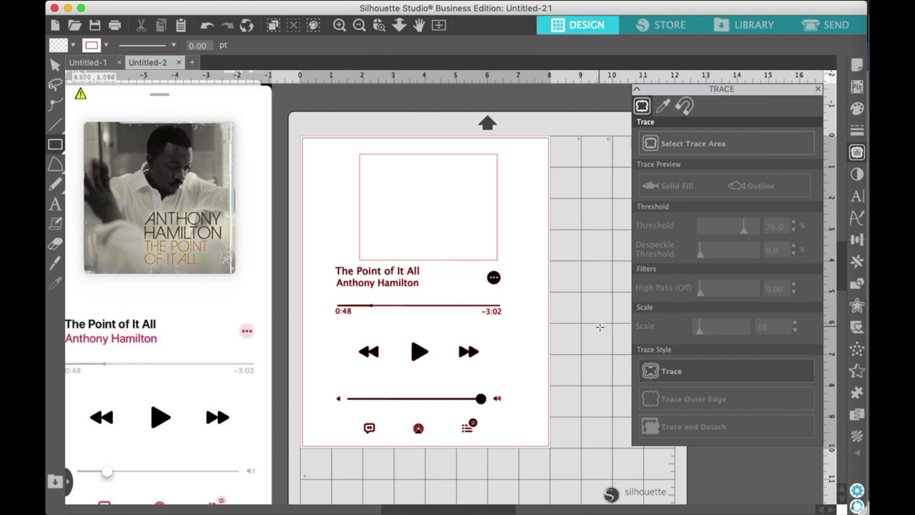
pyautogui.moveTo(599, 327); pyautogui.dragTo(600, 332)
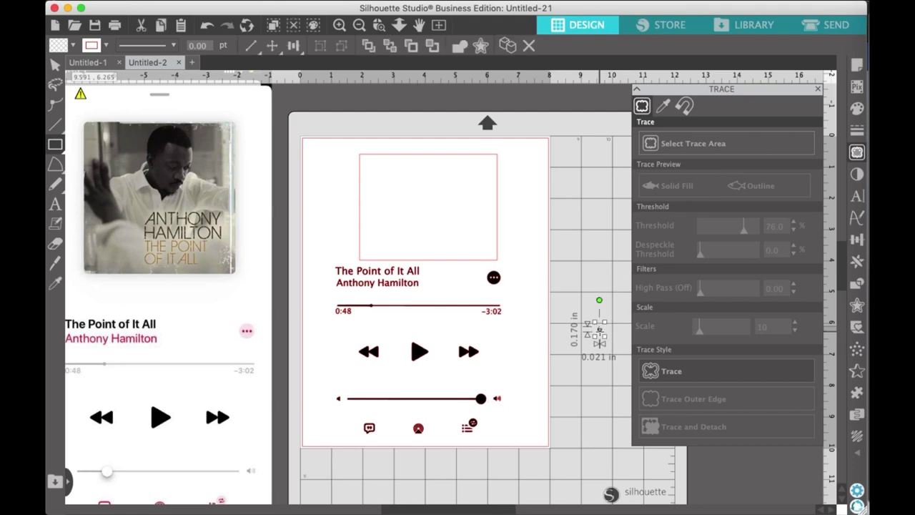
pyautogui.press('Delete')
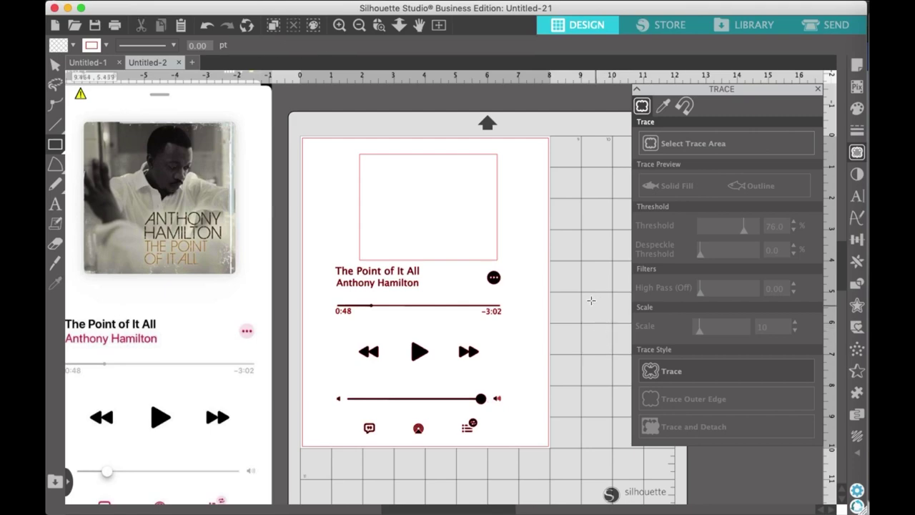